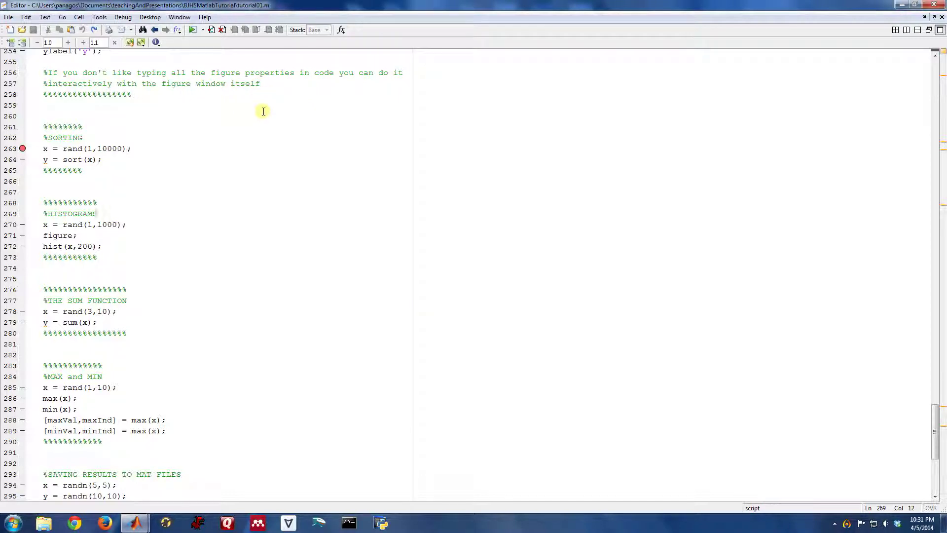
Open the Help resources list, then dismiss it to return to tutorial01.m
{"action": "left_click", "coordinate": [208, 20]}
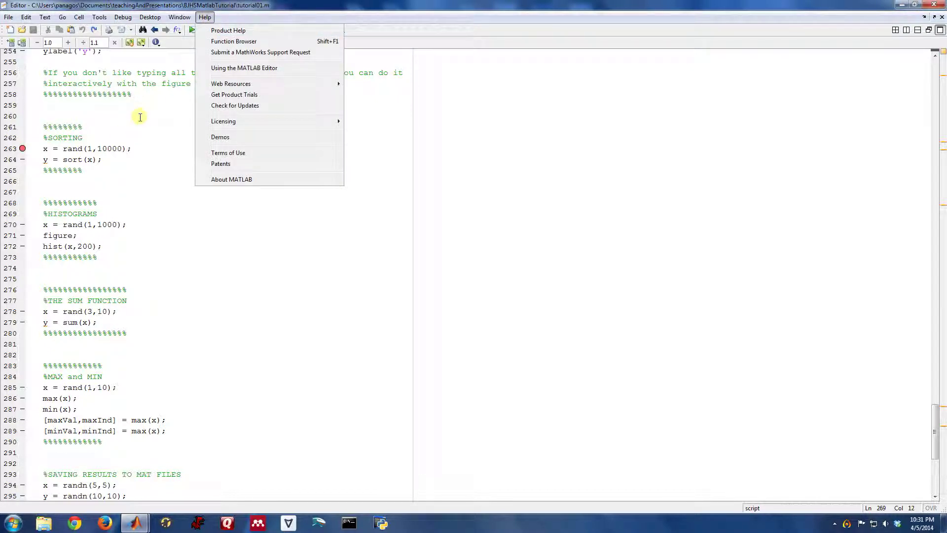
{"action": "left_click", "coordinate": [111, 126]}
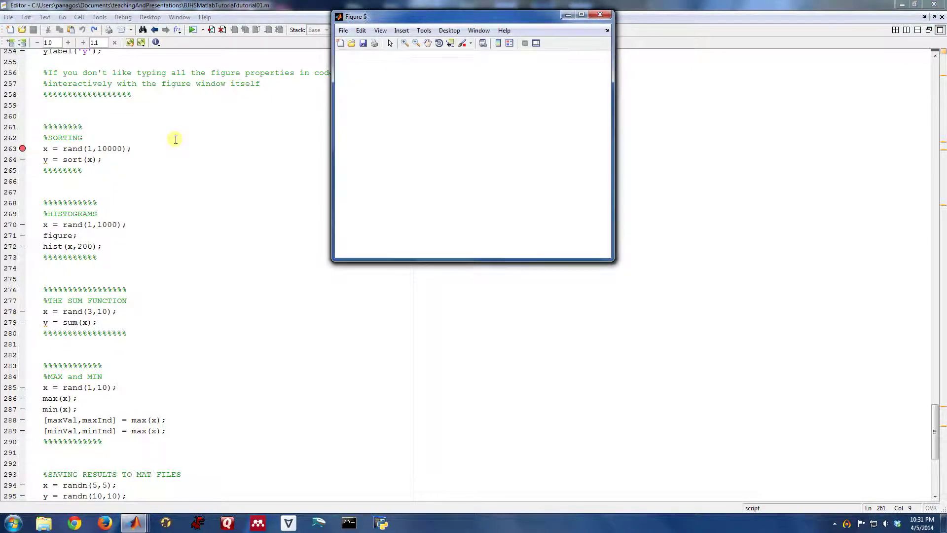
Close the blank figure and step over the sort line to the histogram section
{"action": "left_click", "coordinate": [593, 18]}
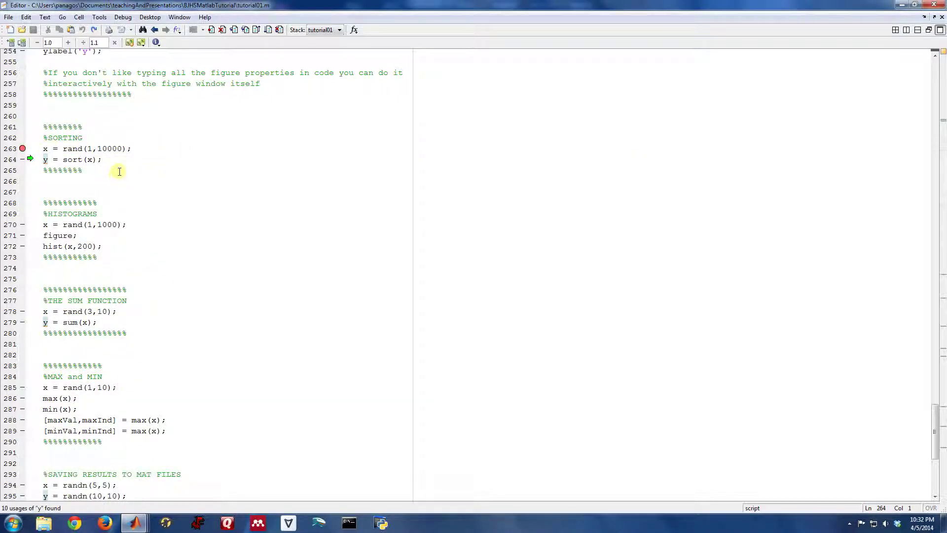
{"action": "mouse_move", "coordinate": [89, 160]}
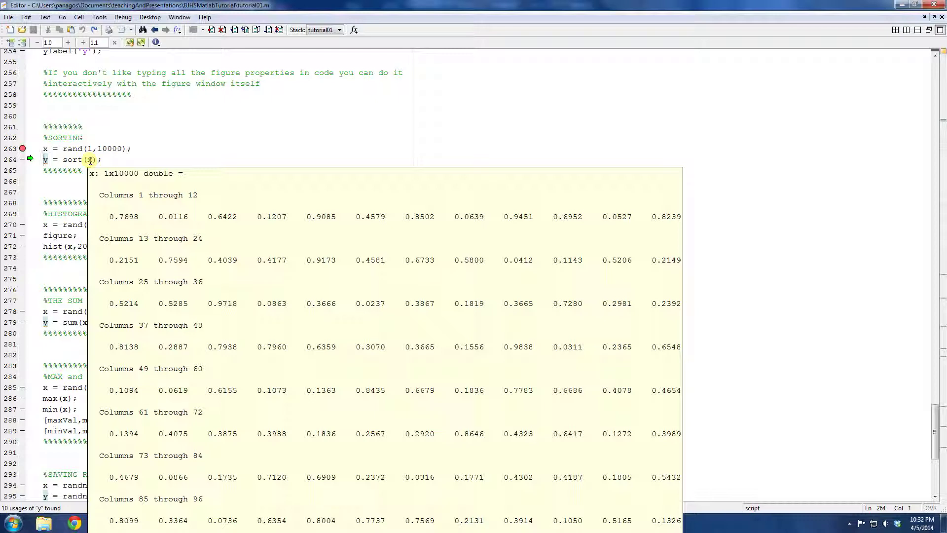
{"action": "key", "text": "F10"}
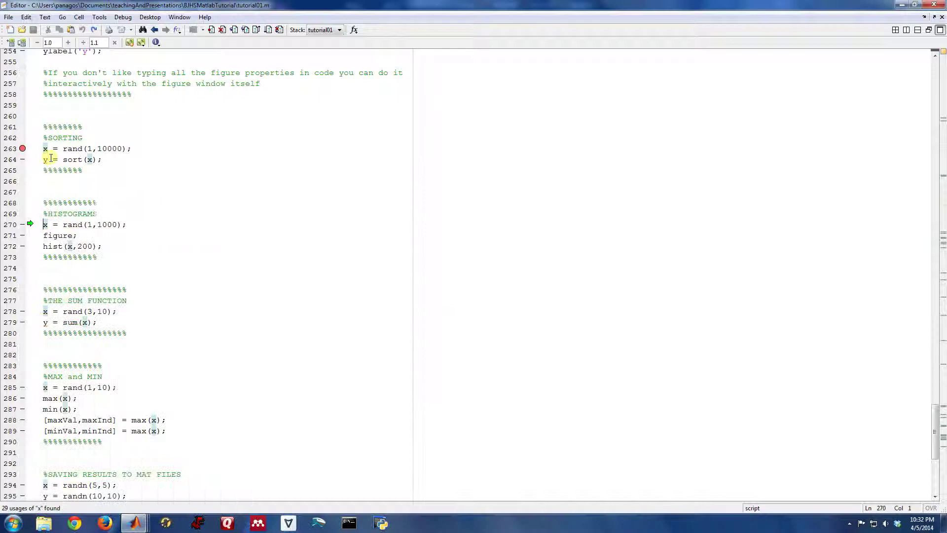
Plot the unsorted x as dots with figure; plot(x,'.') in the Command Window
{"action": "left_click", "coordinate": [133, 523]}
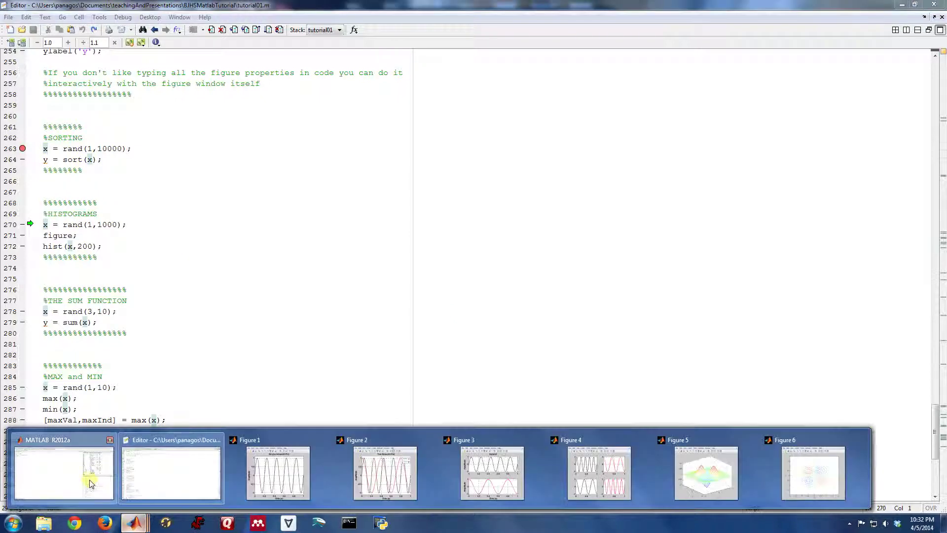
{"action": "left_click", "coordinate": [88, 481]}
{"action": "type", "text": "figure; plot(x,'."}
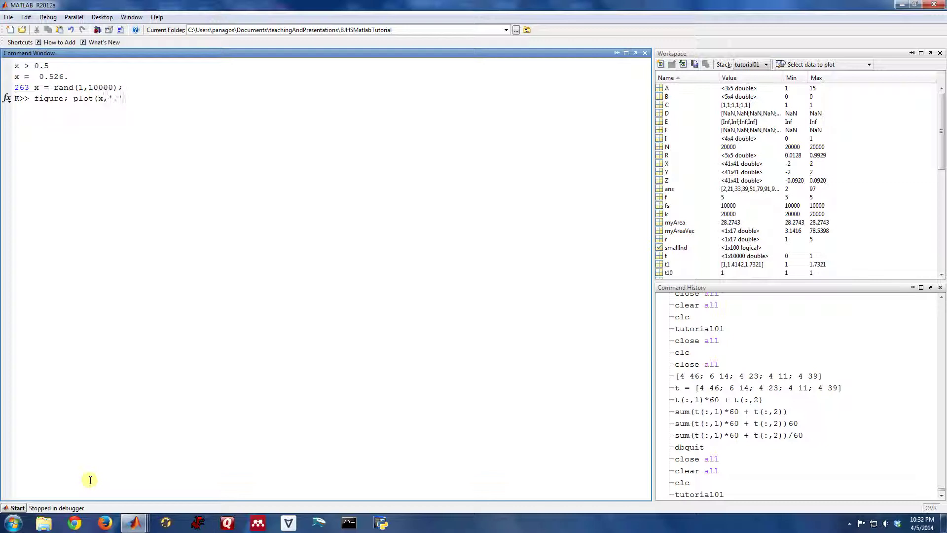
{"action": "type", "text": ")"}
{"action": "key", "text": "Return"}
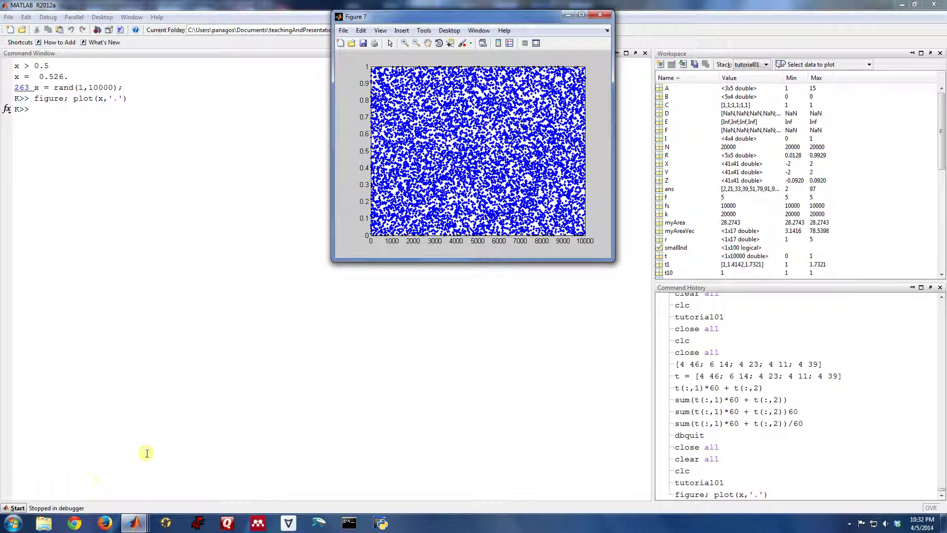
Re-run the dot plot with y instead of x, then close Figure 8
{"action": "left_click", "coordinate": [278, 347]}
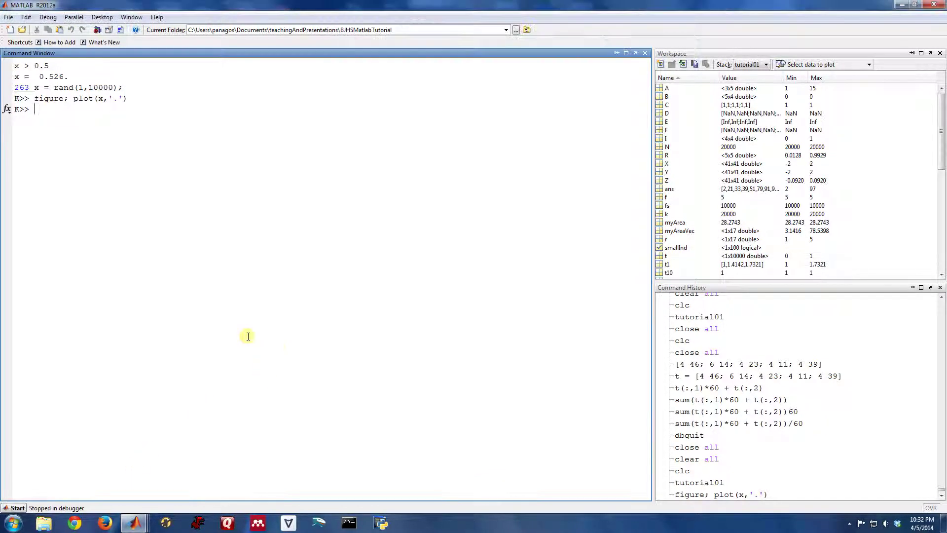
{"action": "key", "text": "Up"}
{"action": "key", "text": "Left"}
{"action": "key", "text": "Left"}
{"action": "key", "text": "Left"}
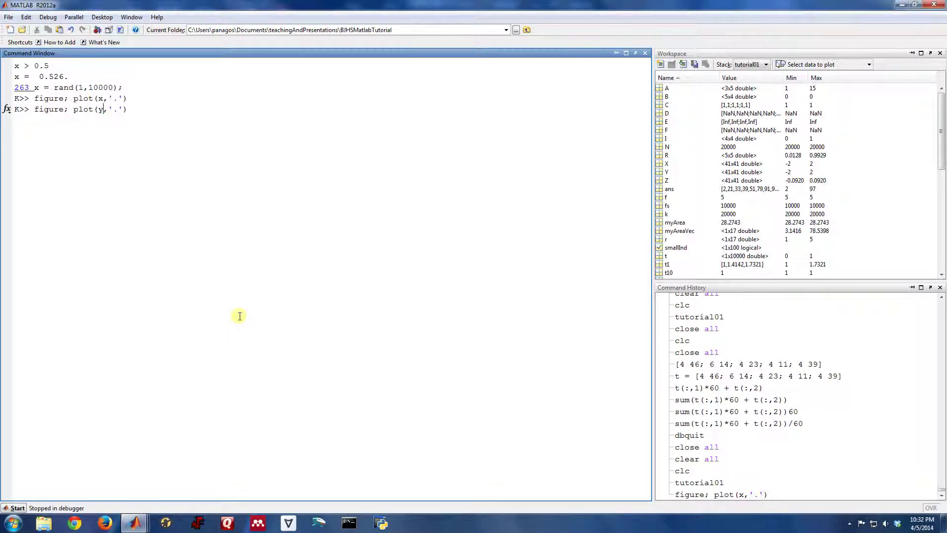
{"action": "key", "text": "Return"}
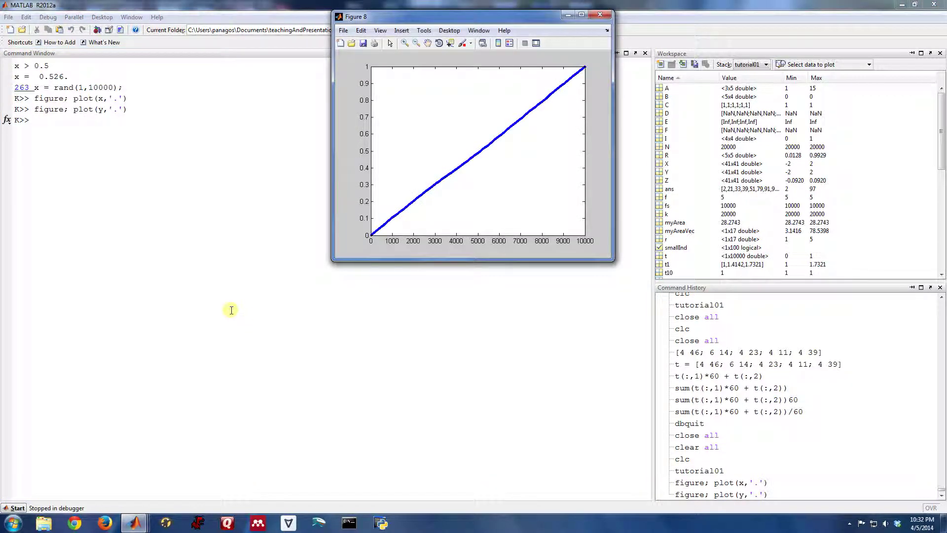
{"action": "left_click", "coordinate": [600, 14]}
{"action": "type", "text": "help sort"}
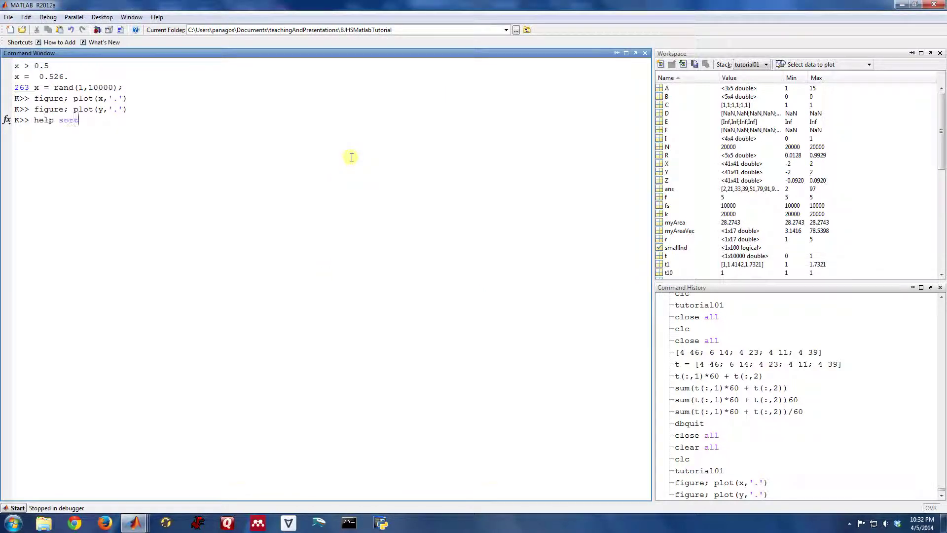
Show help for sort and highlight the Y = sort(X,DIM,MODE) and [Y,I] syntaxes
{"action": "key", "text": "Return"}
{"action": "scroll", "coordinate": [351, 157], "scroll_direction": "up", "scroll_amount": 3}
{"action": "scroll", "coordinate": [344, 159], "scroll_direction": "up", "scroll_amount": 1}
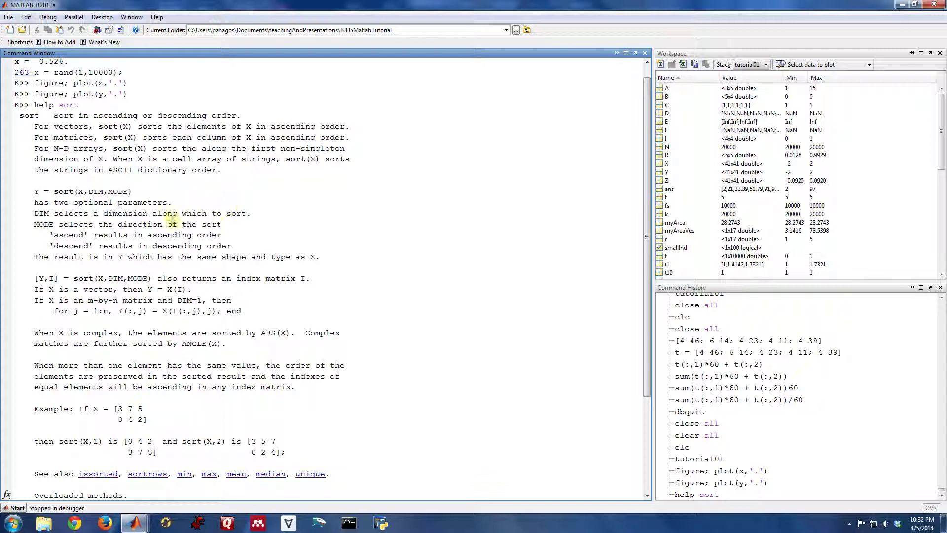
{"action": "left_click_drag", "start_coordinate": [34, 191], "coordinate": [132, 191]}
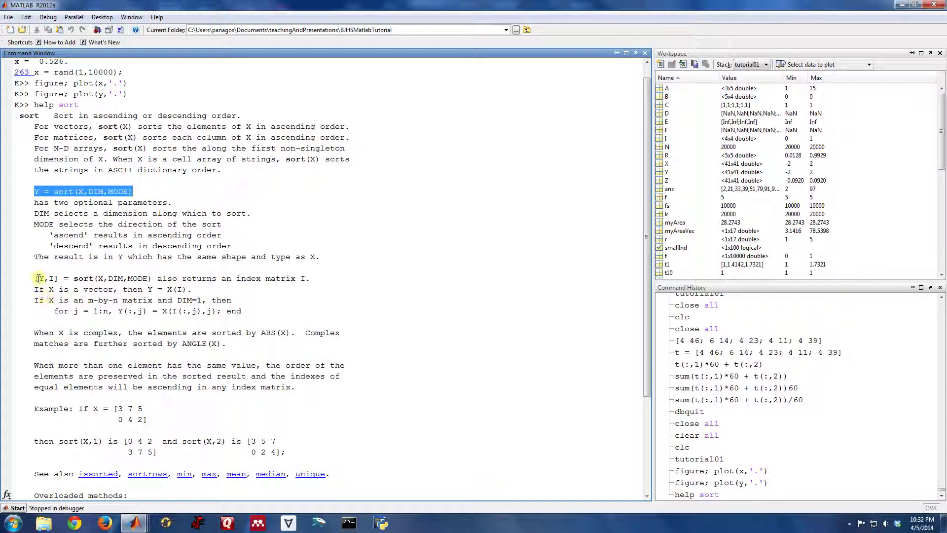
{"action": "left_click_drag", "start_coordinate": [39, 278], "coordinate": [58, 278]}
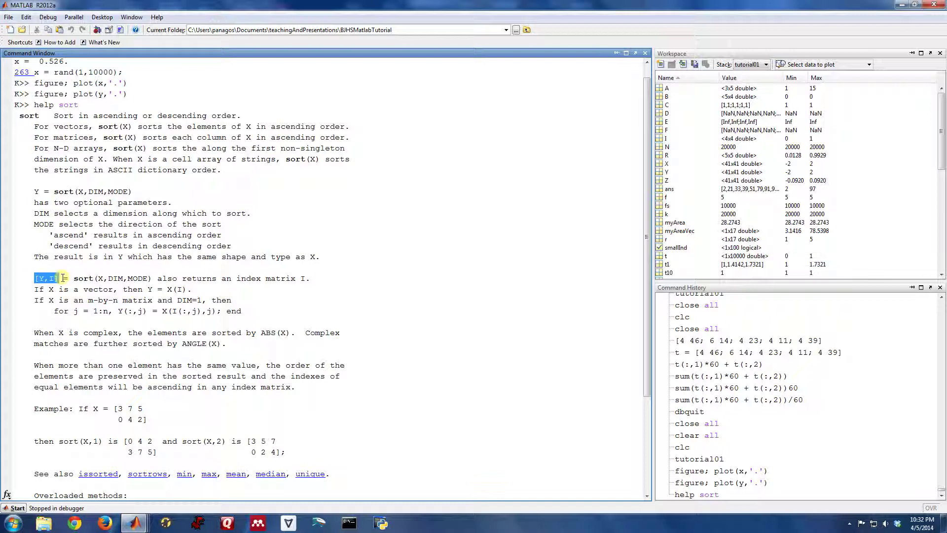
Edit line 264 of the script to read [y,I] = sort(x);
{"action": "left_click", "coordinate": [155, 523]}
{"action": "left_click", "coordinate": [178, 480]}
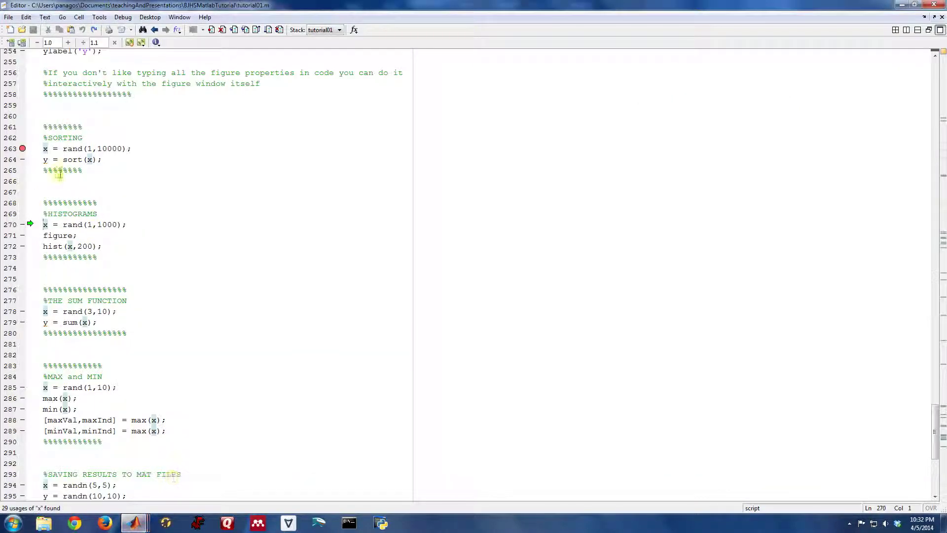
{"action": "left_click", "coordinate": [47, 160]}
{"action": "type", "text": "]"}
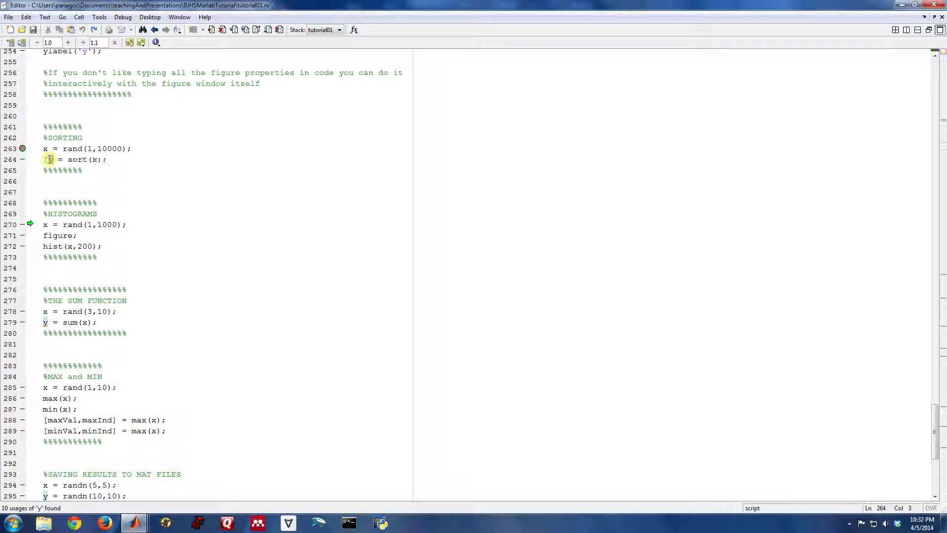
{"action": "type", "text": ",I]"}
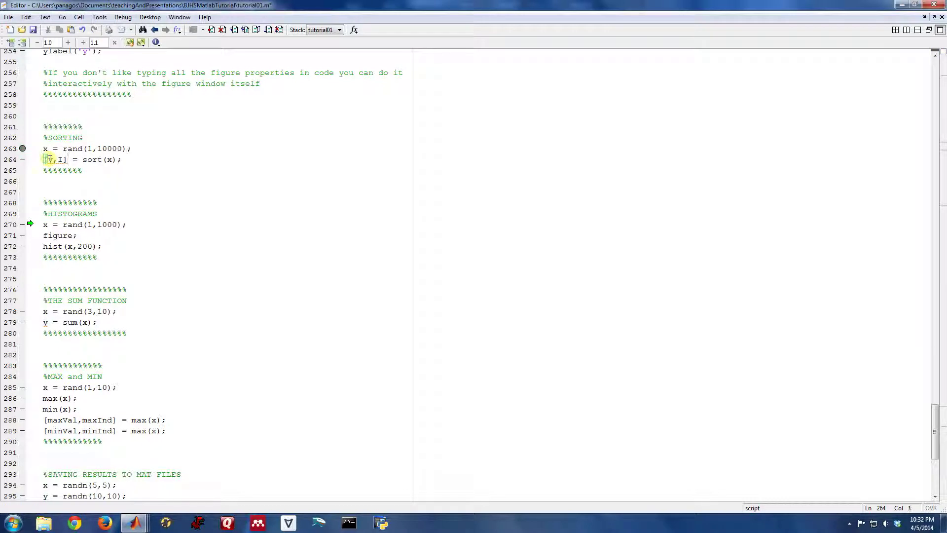
{"action": "triple_click", "coordinate": [50, 159]}
{"action": "key", "text": "alt+Tab"}
{"action": "type", "text": "cl"}
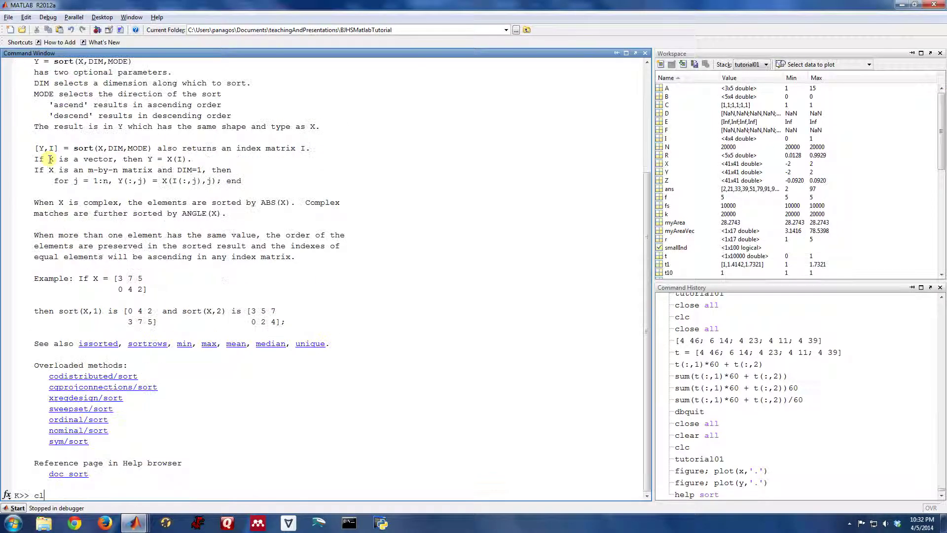
{"action": "type", "text": "ose all"}
Run close all, clc and [y,I] = sort(x); in the Command Window
{"action": "key", "text": "Return"}
{"action": "type", "text": "clc"}
{"action": "key", "text": "Return"}
{"action": "type", "text": "[y,I] = sort(x);"}
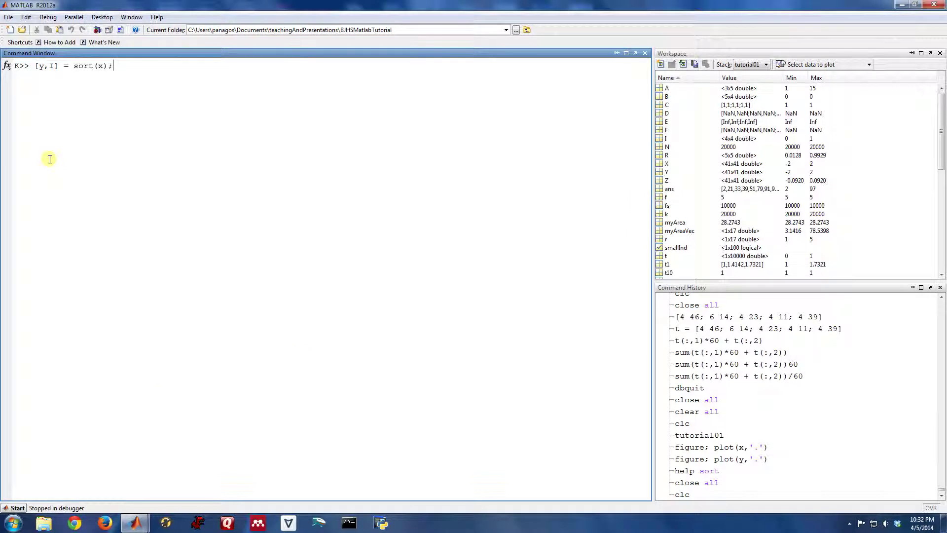
{"action": "key", "text": "Return"}
{"action": "key", "text": "Return"}
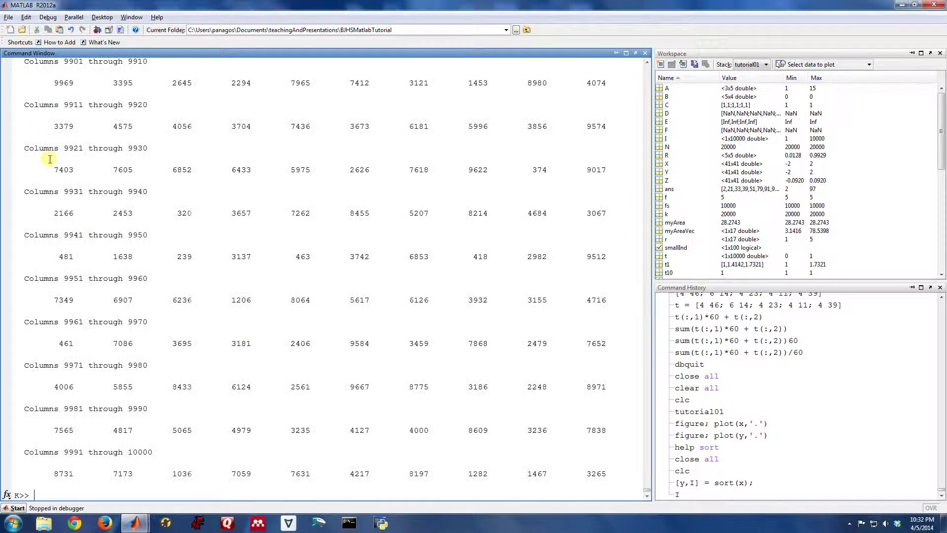
Confirm x(3265) is 0.9997, I(1) is 498, and x(498) is 2.2669e-05
{"action": "double_click", "coordinate": [597, 474]}
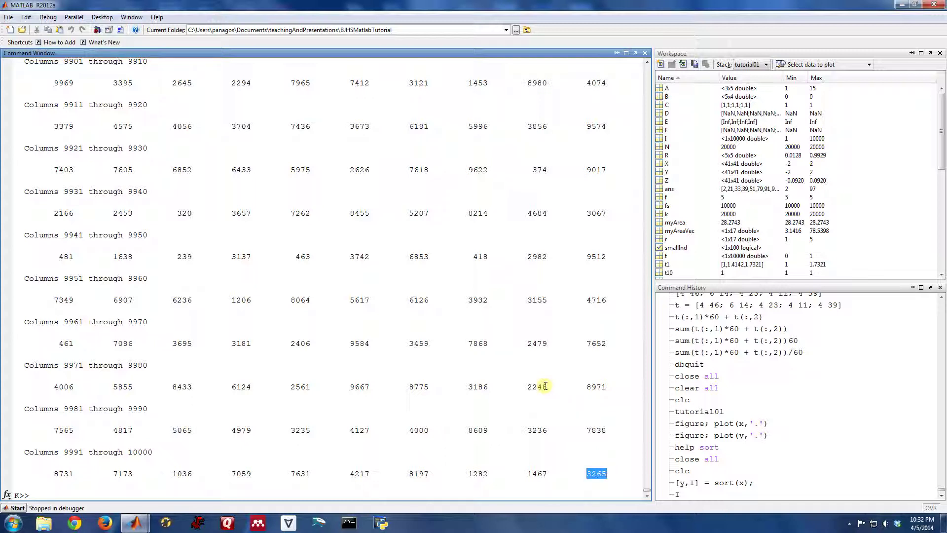
{"action": "type", "text": "x(3265)"}
{"action": "key", "text": "Return"}
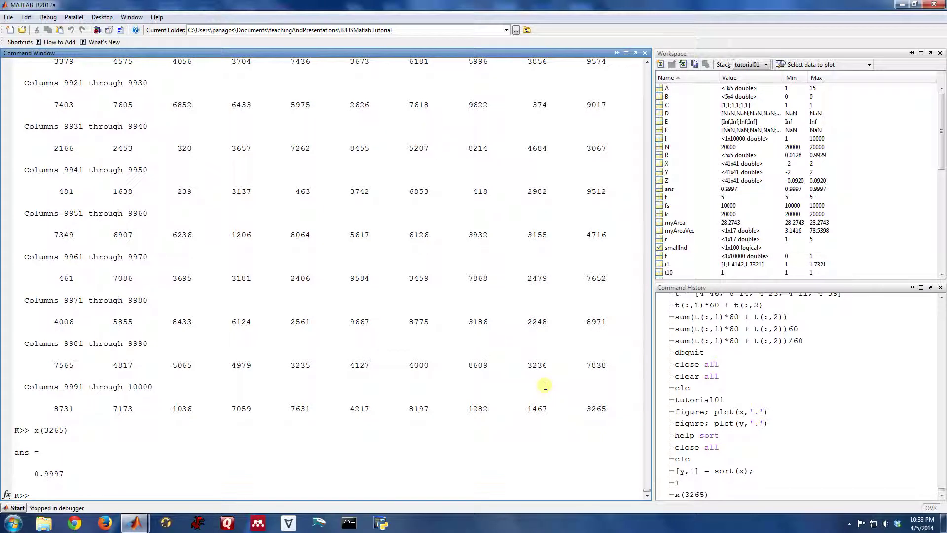
{"action": "type", "text": ")"}
{"action": "key", "text": "Return"}
{"action": "type", "text": "x(498"}
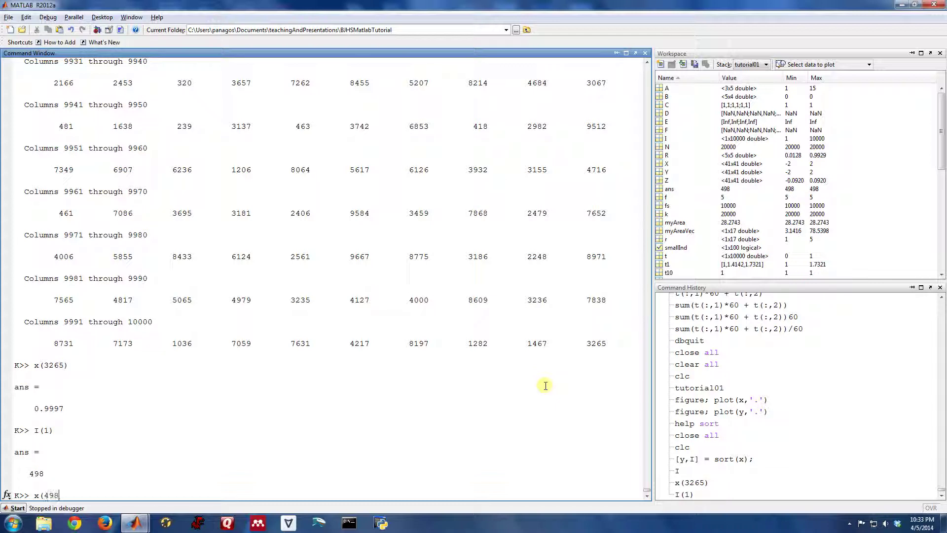
{"action": "type", "text": ")"}
{"action": "key", "text": "Return"}
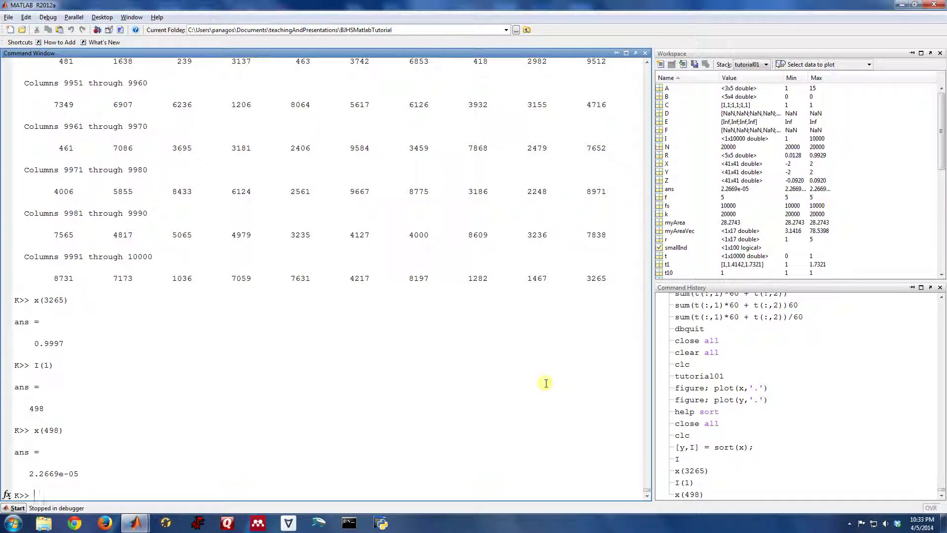
{"action": "key", "text": "alt+Tab"}
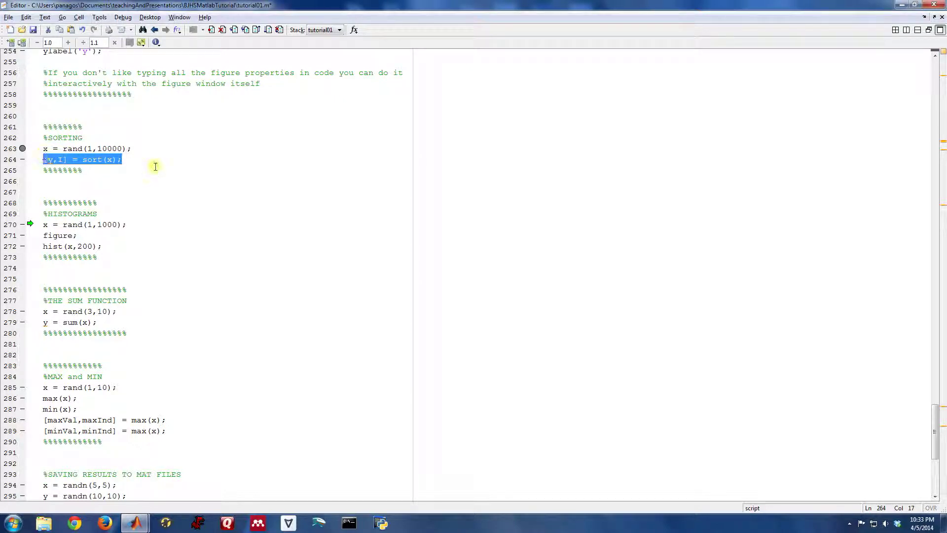
Undo the line 264 edit and step twice, creating a 1x1000 x and new figure
{"action": "key", "text": "ctrl+z"}
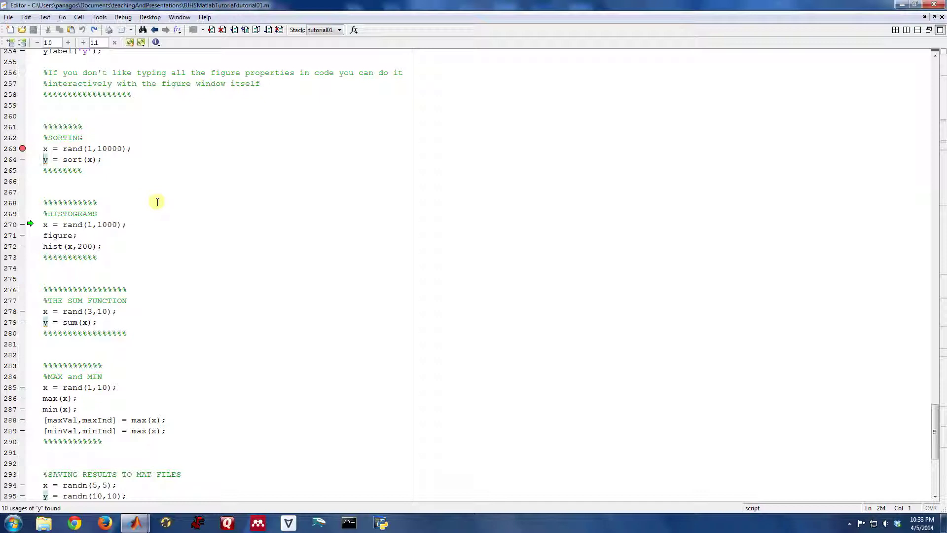
{"action": "key", "text": "F10"}
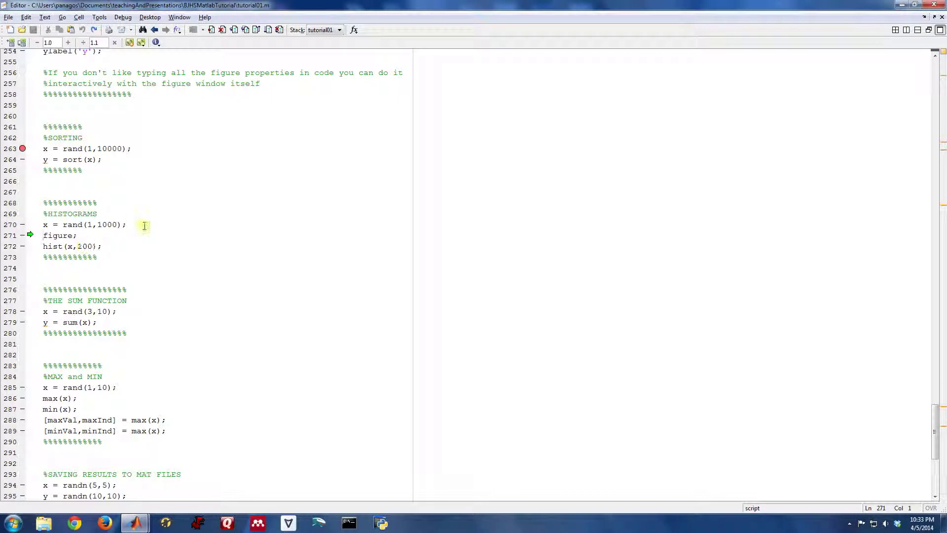
{"action": "key", "text": "F10"}
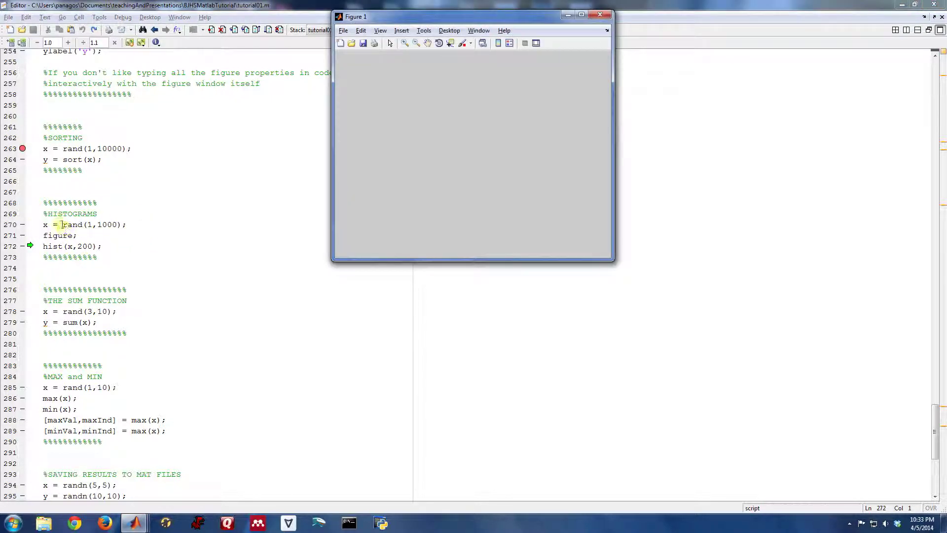
{"action": "mouse_move", "coordinate": [45, 224]}
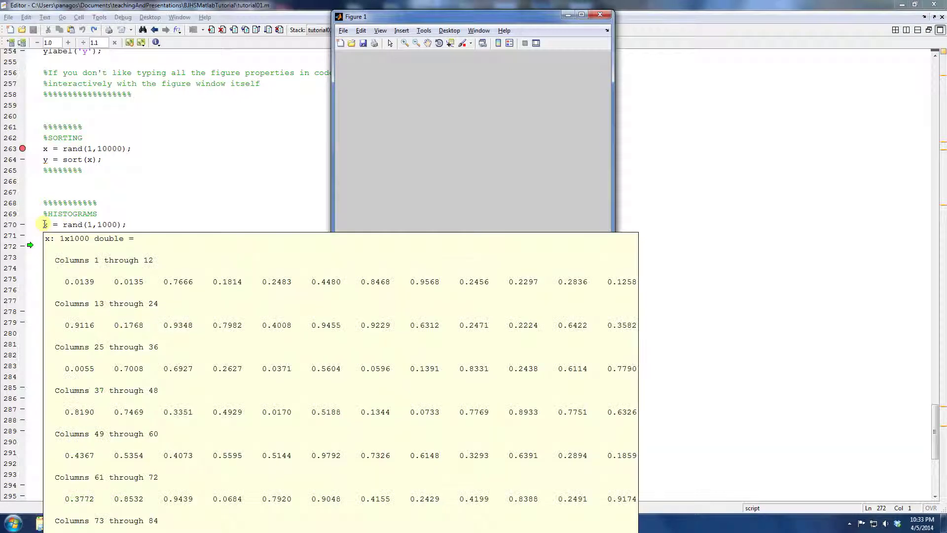
{"action": "left_click", "coordinate": [83, 235]}
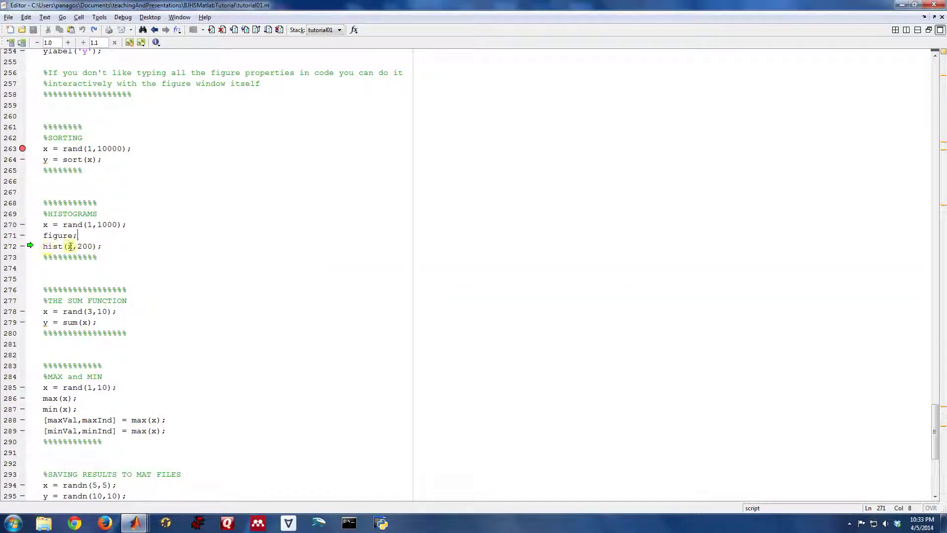
Run hist(x,200), zoom into the lowest bins near 0, then restore the full view
{"action": "key", "text": "F10"}
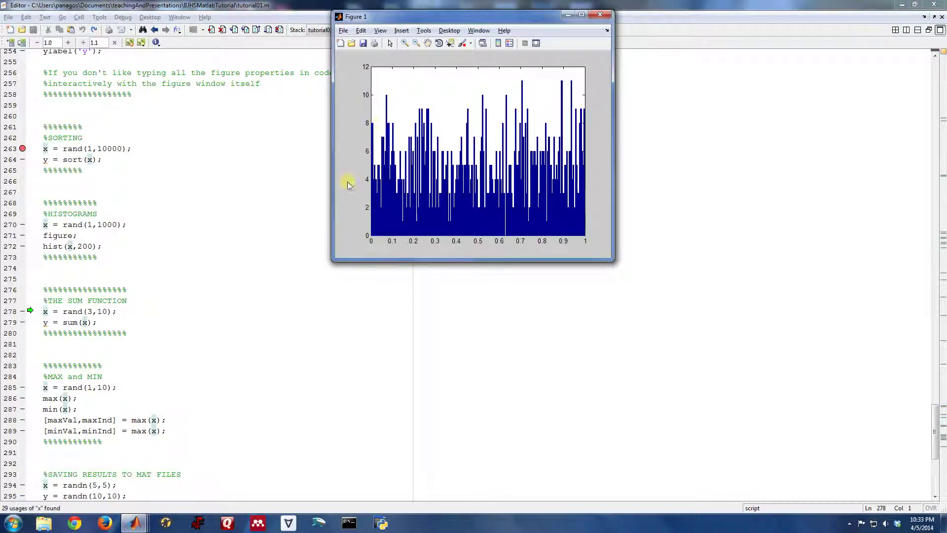
{"action": "left_click", "coordinate": [405, 43]}
{"action": "left_click_drag", "start_coordinate": [379, 93], "coordinate": [359, 246]}
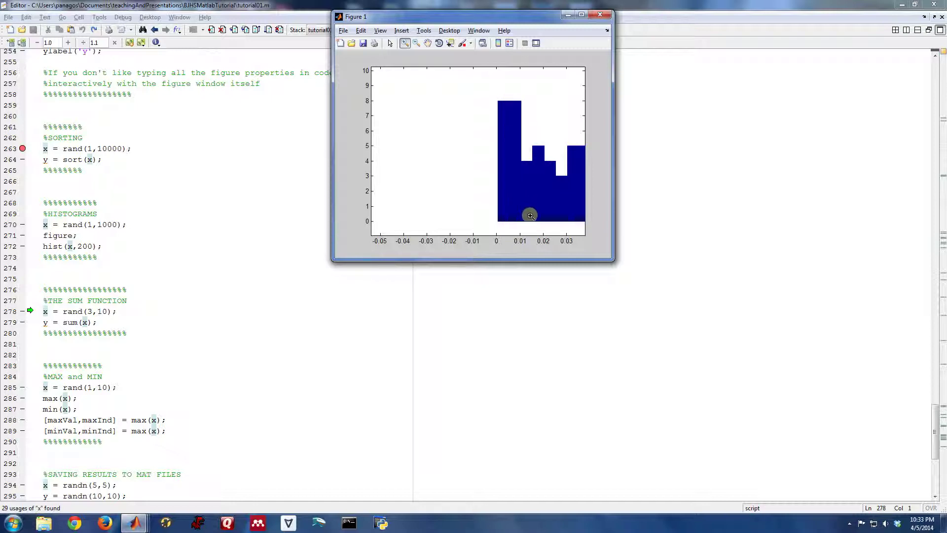
{"action": "double_click", "coordinate": [462, 133]}
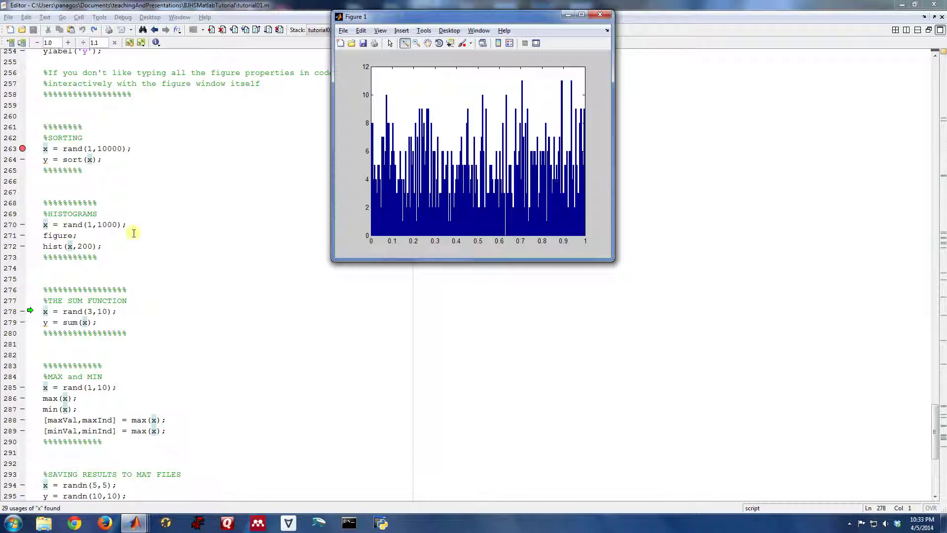
Evaluate the figure and hist(x,20) lines, dismiss the colour-scheme warning, and restore 200 bins
{"action": "left_click", "coordinate": [84, 246]}
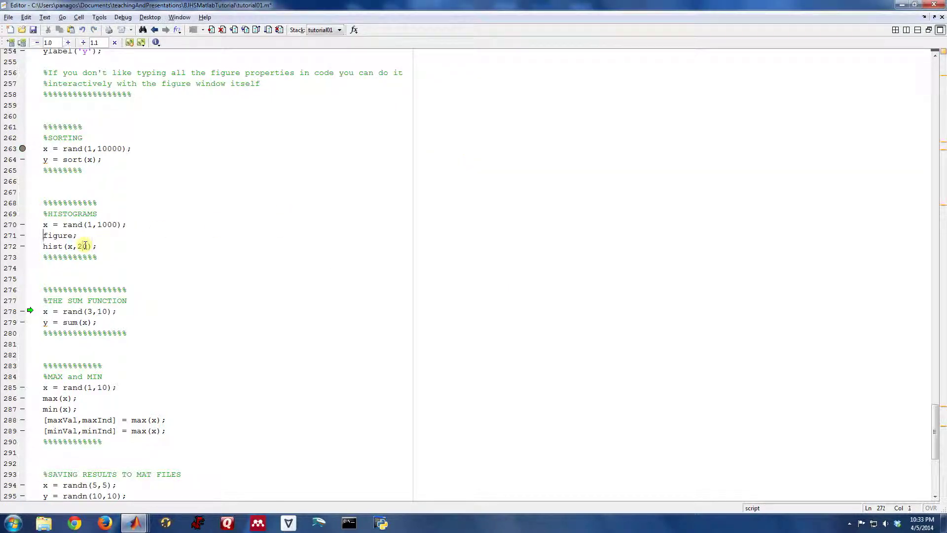
{"action": "left_click_drag", "start_coordinate": [43, 235], "coordinate": [97, 246]}
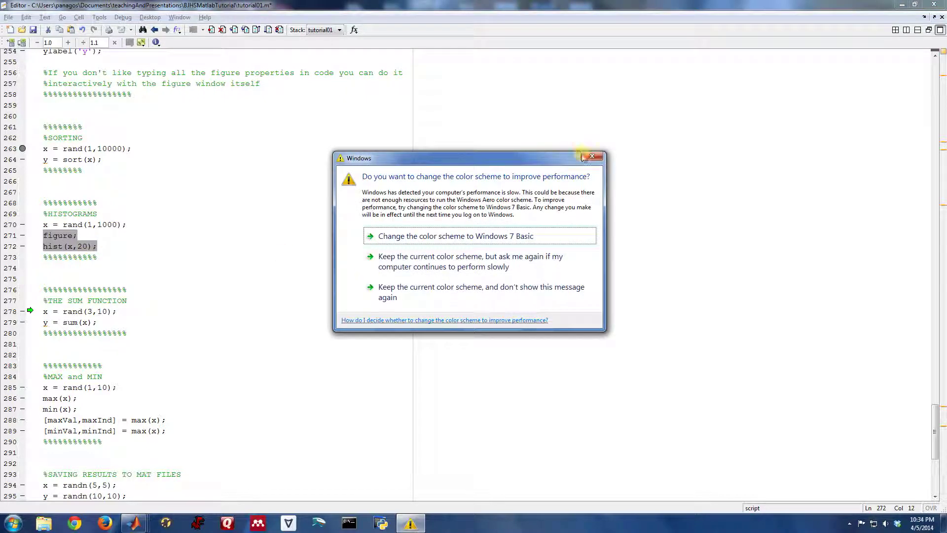
{"action": "left_click", "coordinate": [438, 296]}
{"action": "right_click", "coordinate": [78, 244]}
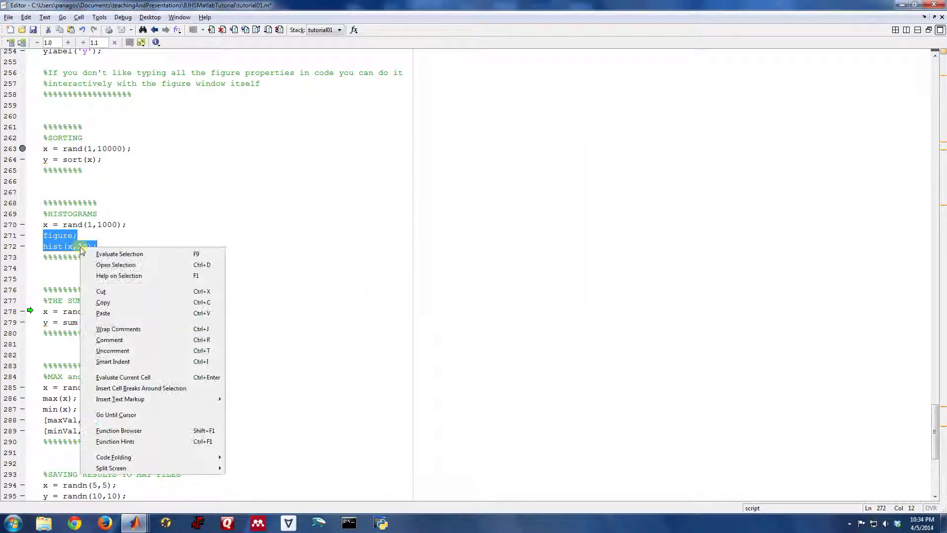
{"action": "left_click", "coordinate": [99, 252]}
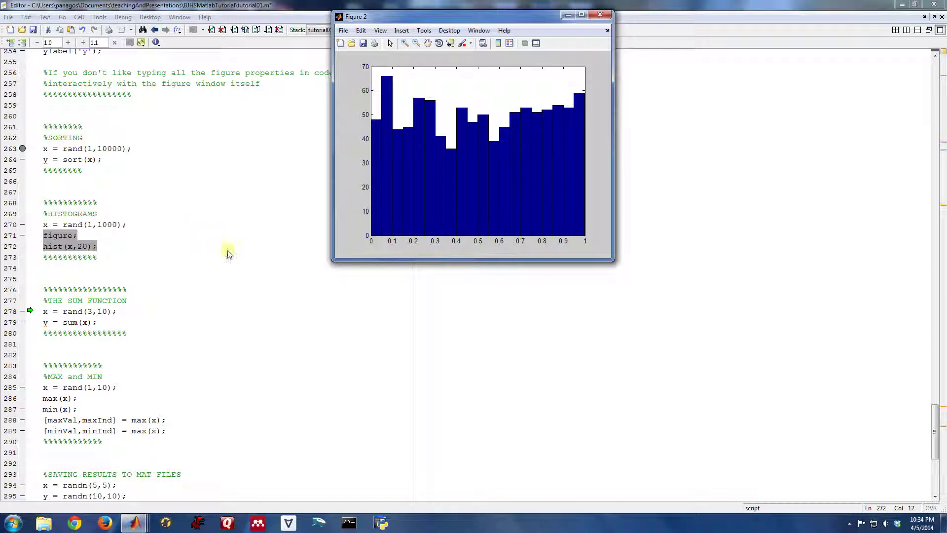
{"action": "left_click", "coordinate": [82, 246]}
{"action": "type", "text": "0"}
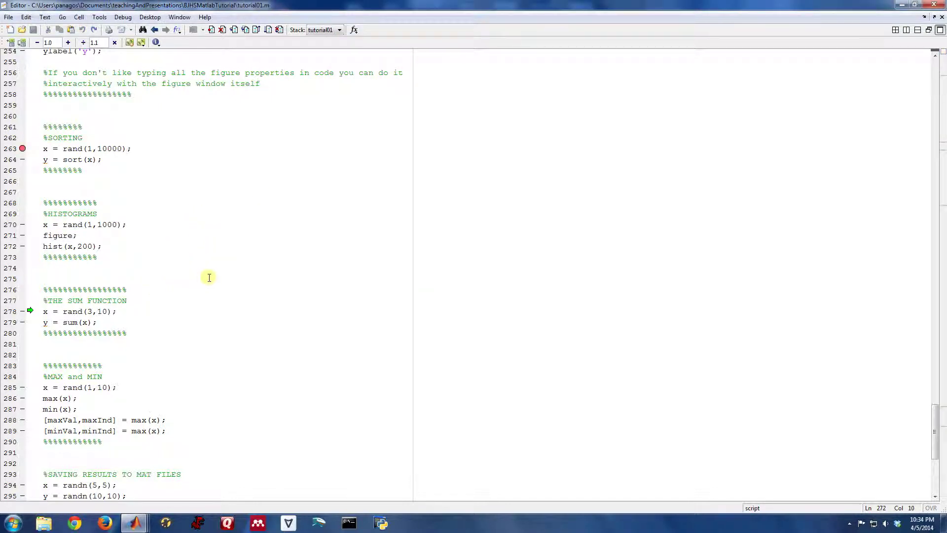
{"action": "scroll", "coordinate": [200, 279], "scroll_direction": "down", "scroll_amount": 1}
{"action": "scroll", "coordinate": [215, 258], "scroll_direction": "down", "scroll_amount": 1}
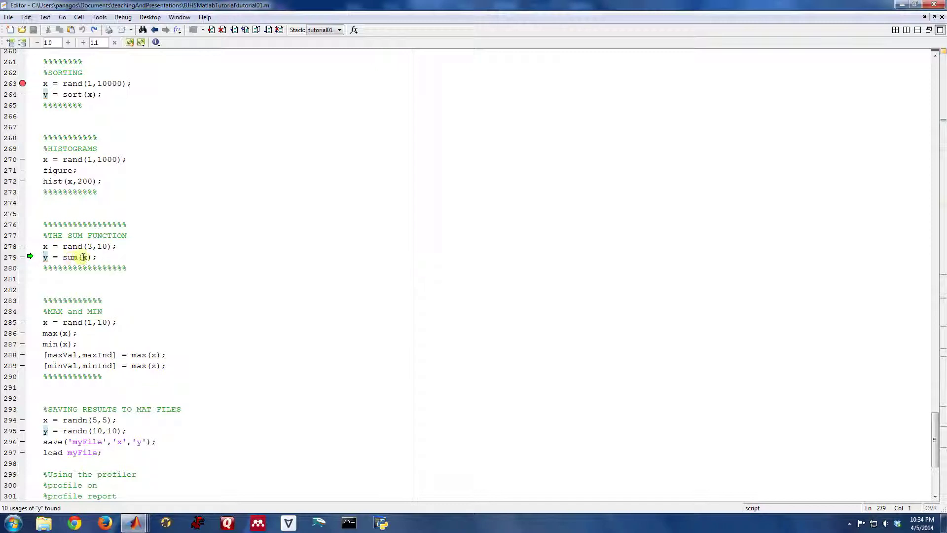
Step over the sum line, then print the 3x10 matrix x in the Command Window
{"action": "key", "text": "F10"}
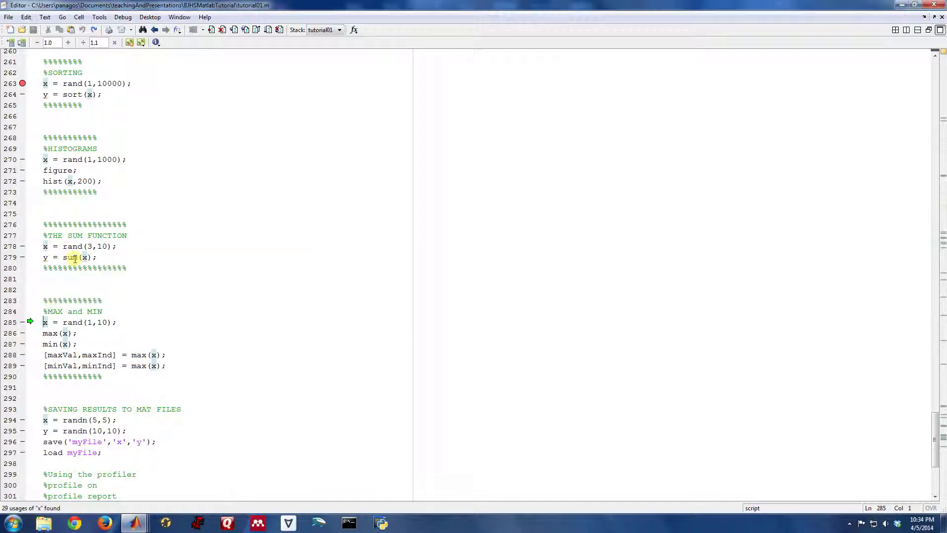
{"action": "mouse_move", "coordinate": [83, 257]}
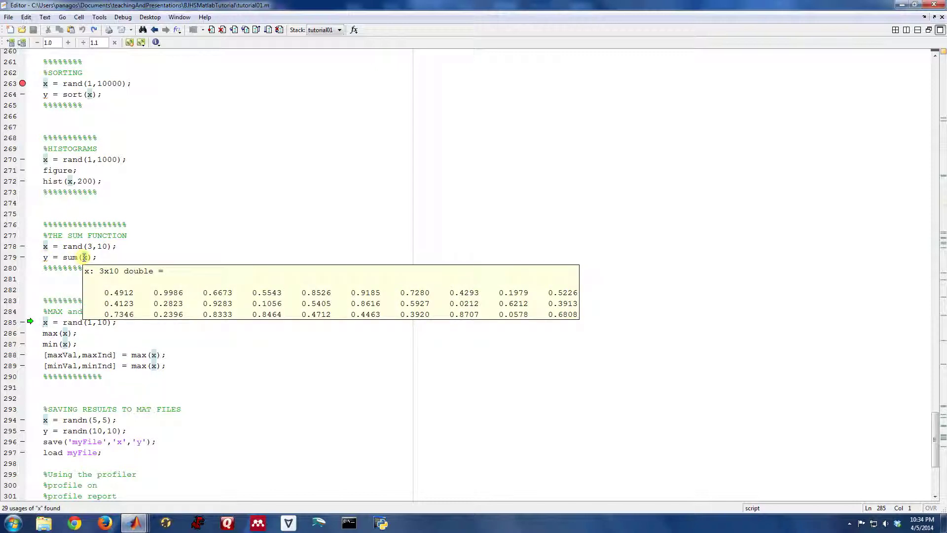
{"action": "key", "text": "alt+Tab"}
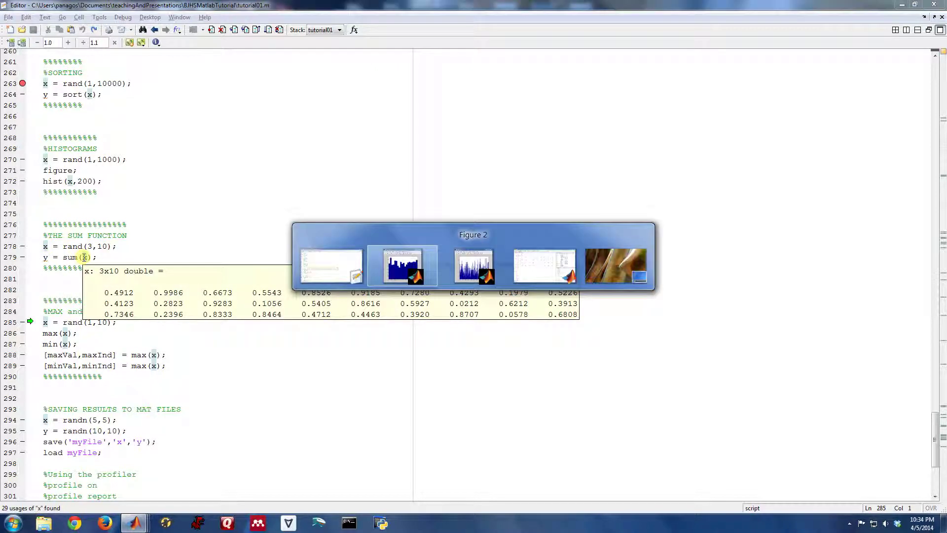
{"action": "key", "text": "Tab"}
{"action": "key", "text": "Tab"}
{"action": "type", "text": "x"}
{"action": "key", "text": "Return"}
{"action": "type", "text": "0.4912+0.4123+0.734"}
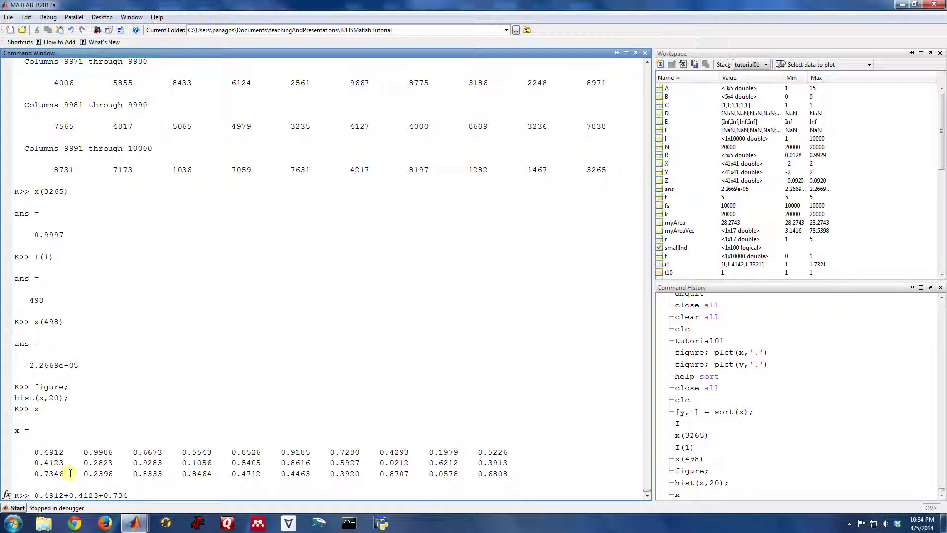
{"action": "type", "text": "6"}
Compute 0.4912+0.4123+0.7346, display y, and highlight both 1.6381 values
{"action": "key", "text": "Return"}
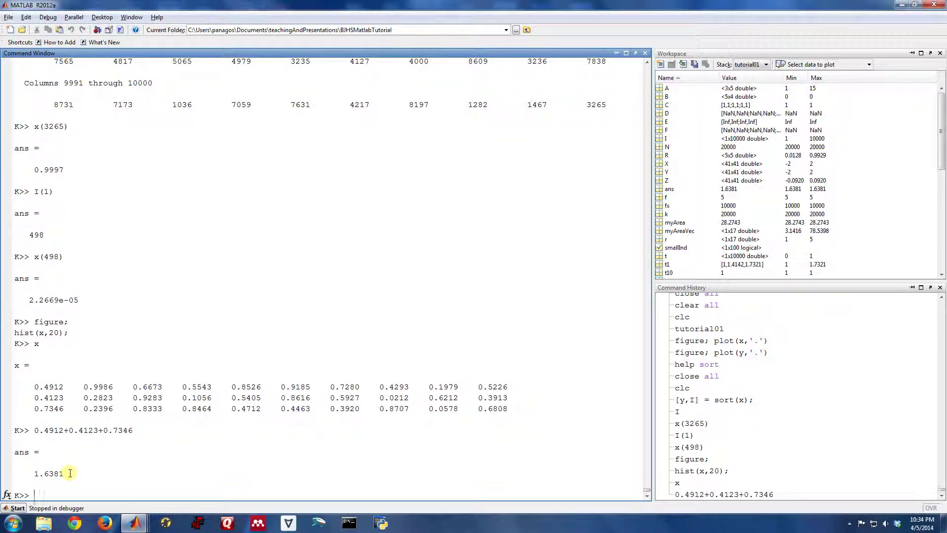
{"action": "type", "text": "y"}
{"action": "key", "text": "Return"}
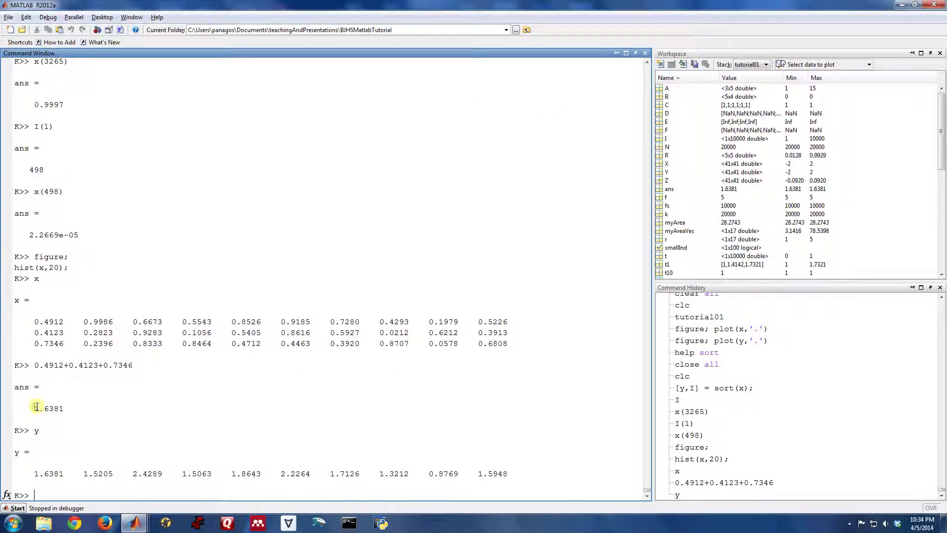
{"action": "left_click_drag", "start_coordinate": [33, 407], "coordinate": [63, 407]}
{"action": "left_click_drag", "start_coordinate": [34, 474], "coordinate": [64, 473]}
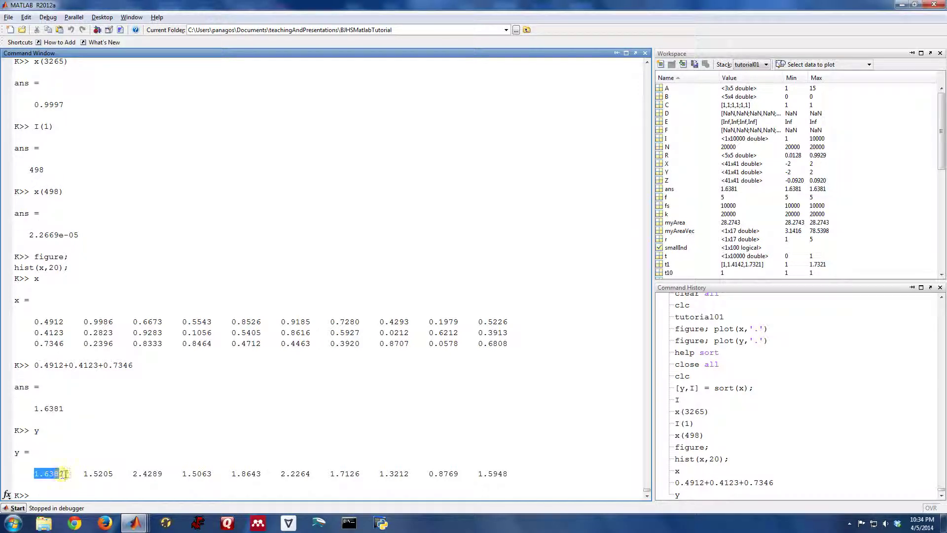
{"action": "key", "text": "alt+Tab"}
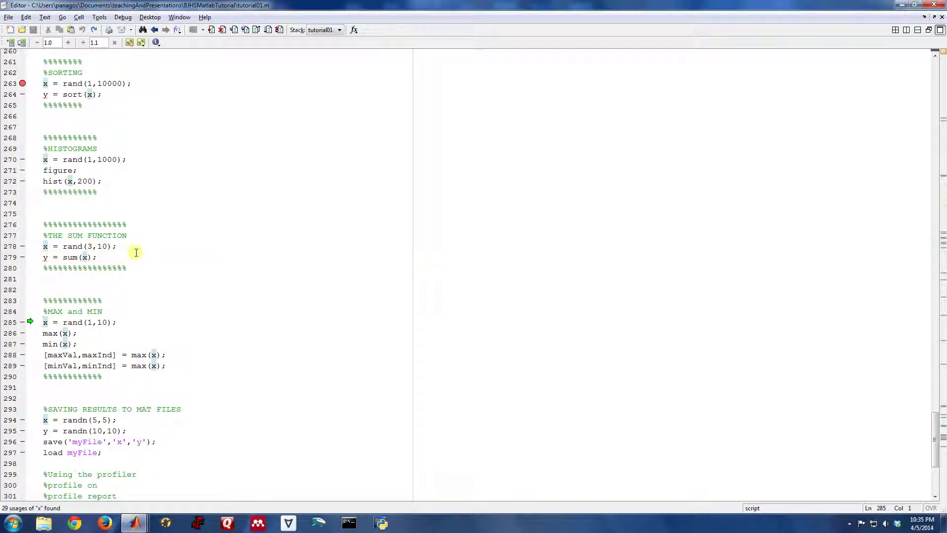
{"action": "scroll", "coordinate": [138, 251], "scroll_direction": "down", "scroll_amount": 2}
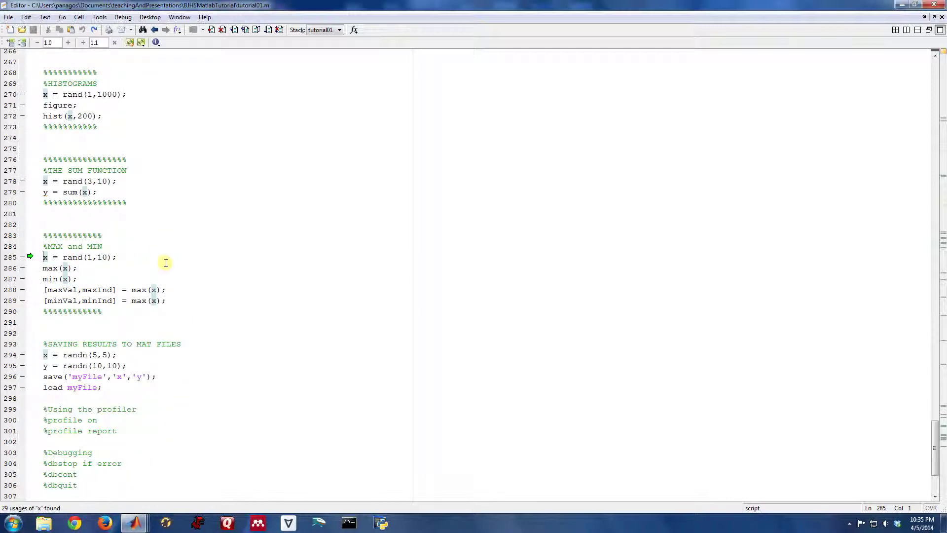
{"action": "scroll", "coordinate": [172, 252], "scroll_direction": "down", "scroll_amount": 1}
Step over the lines creating the 1x10 vector x and computing its max and min
{"action": "key", "text": "F10"}
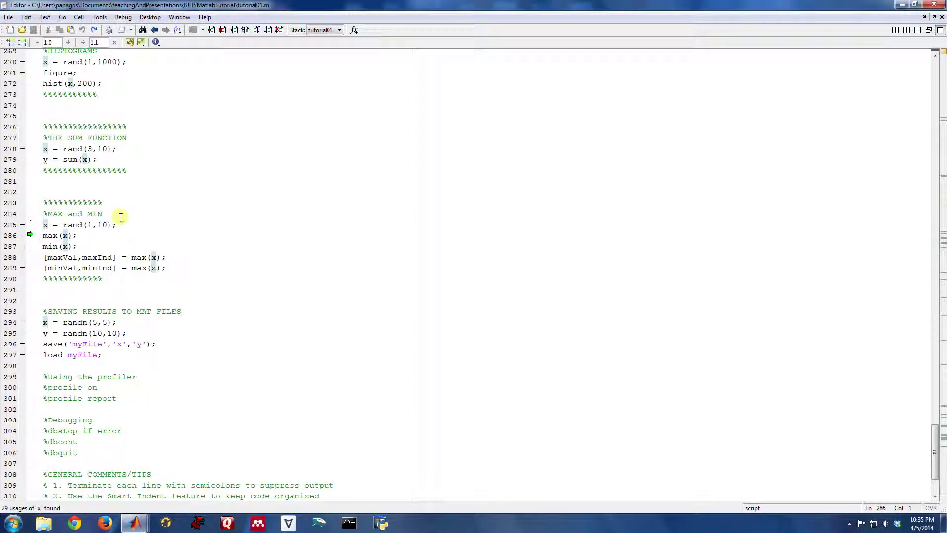
{"action": "mouse_move", "coordinate": [44, 257]}
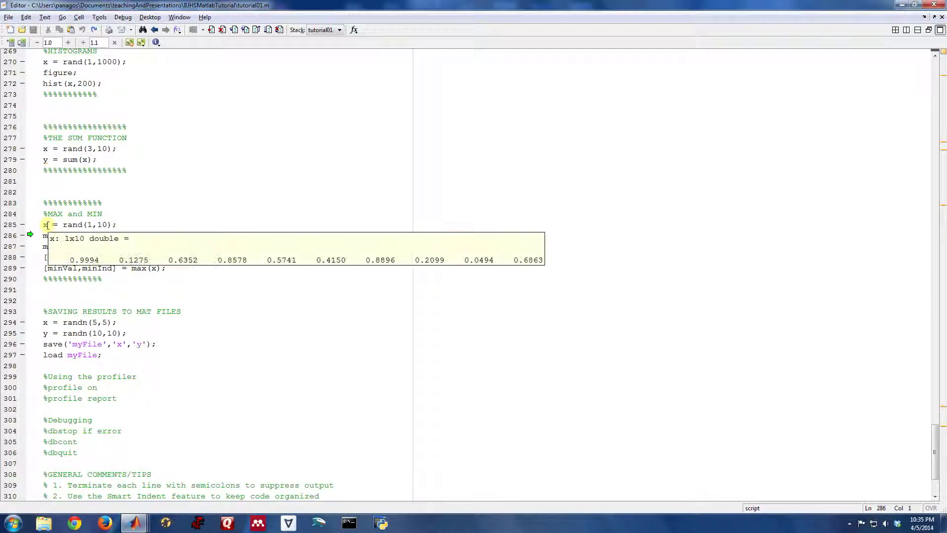
{"action": "key", "text": "F10"}
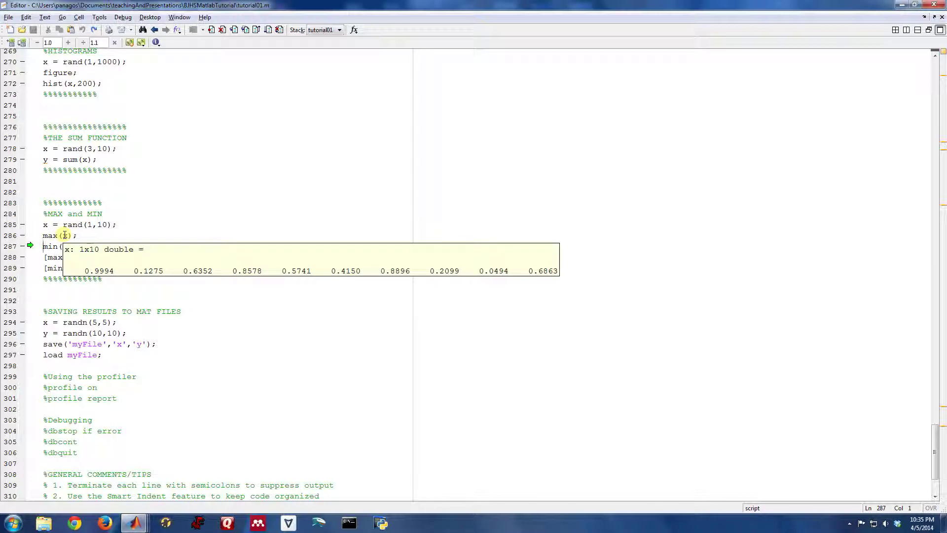
{"action": "key", "text": "F10"}
Clear the Command Window and show max(x)=0.9994, min(x)=0.0494 and x, then return to the script
{"action": "left_click_drag", "start_coordinate": [76, 236], "coordinate": [43, 235]}
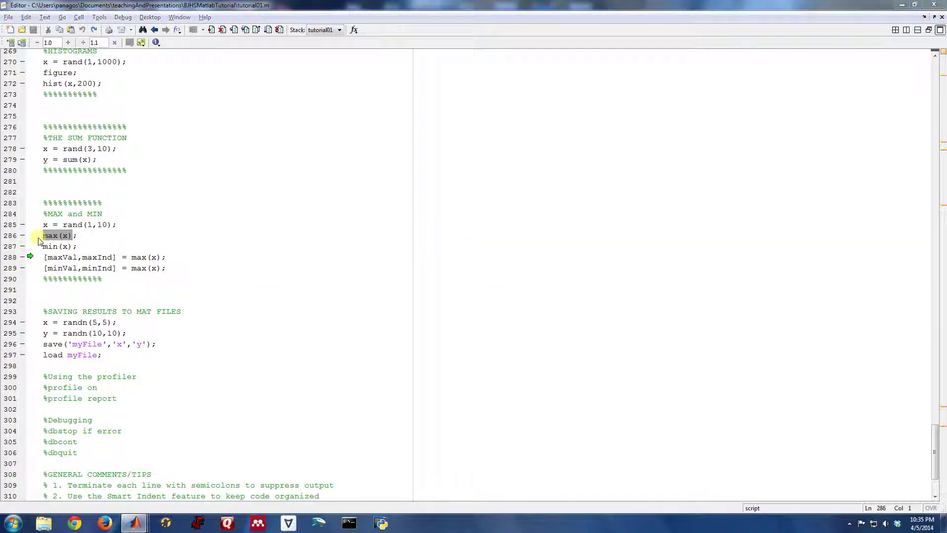
{"action": "key", "text": "F9"}
{"action": "type", "text": "lc"}
{"action": "key", "text": "Return"}
{"action": "type", "text": "max(x)"}
{"action": "key", "text": "Return"}
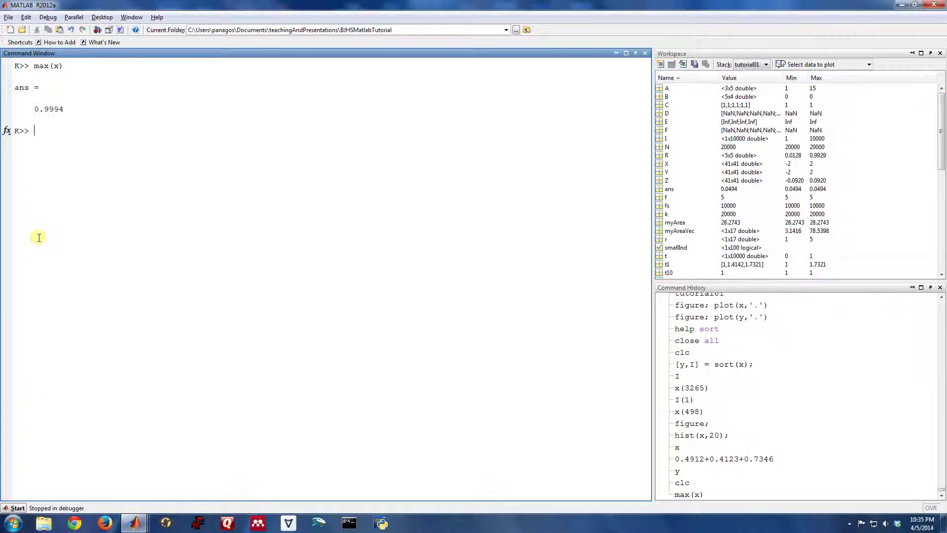
{"action": "type", "text": "min(x)"}
{"action": "key", "text": "Return"}
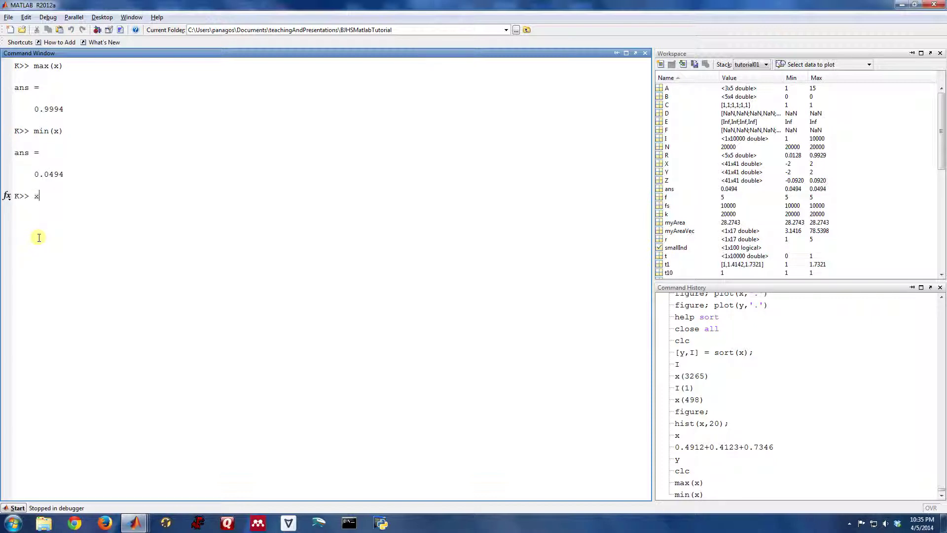
{"action": "key", "text": "Return"}
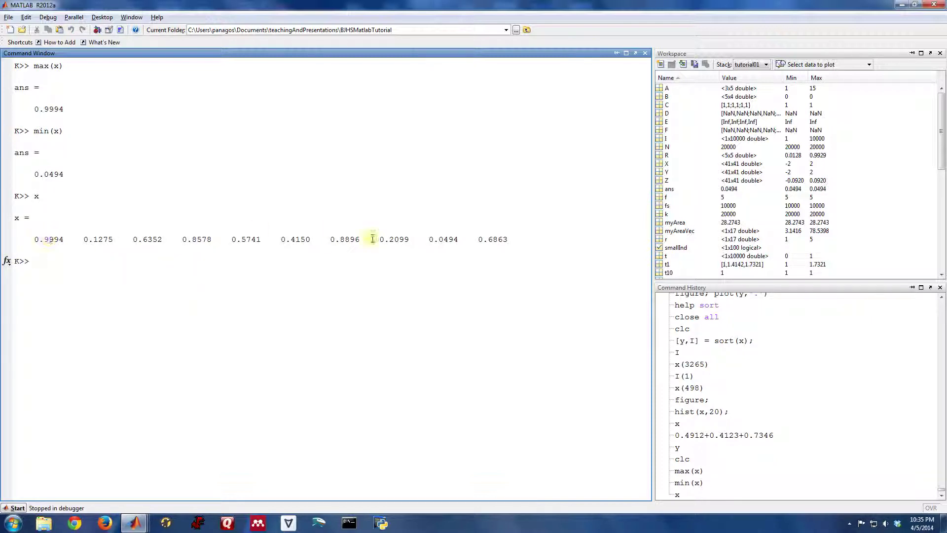
{"action": "key", "text": "alt+Tab"}
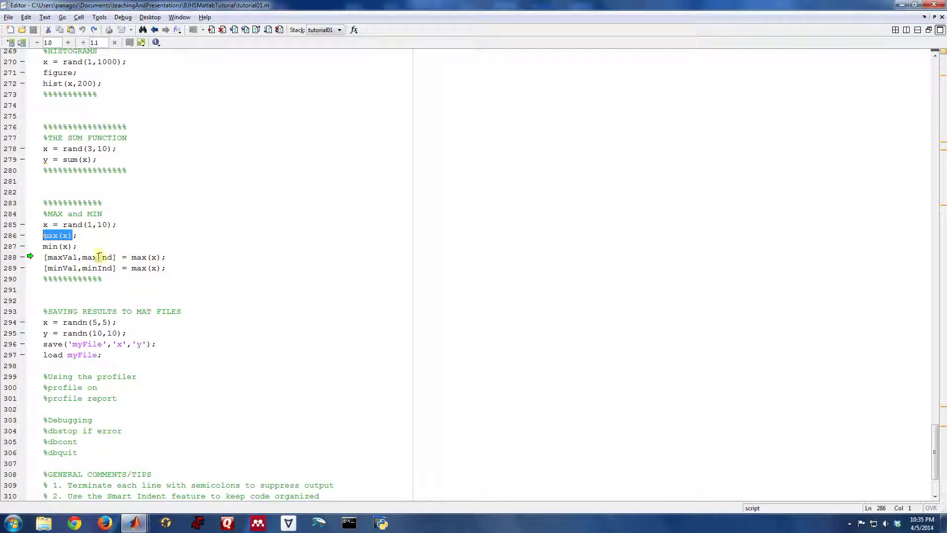
Run the [maxVal,maxInd] line and check its result in the Command Window
{"action": "key", "text": "F10"}
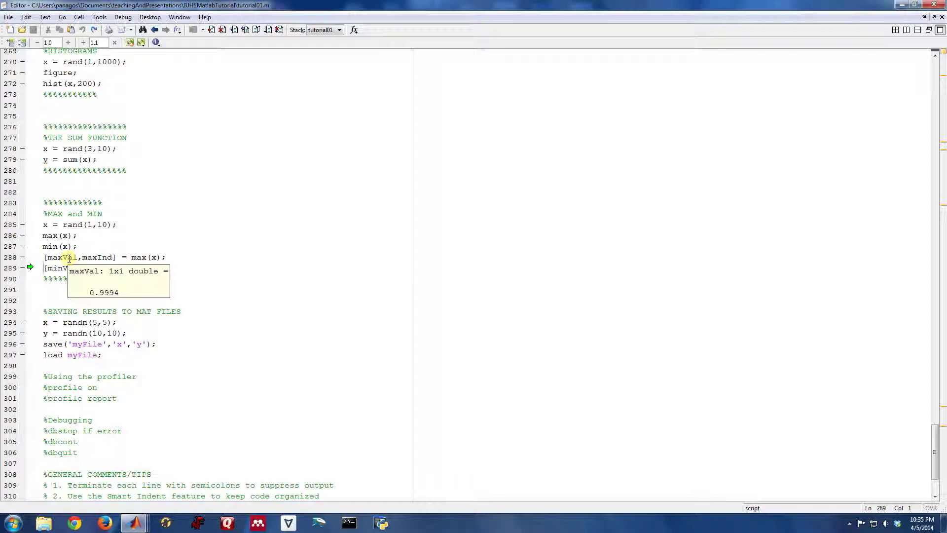
{"action": "mouse_move", "coordinate": [102, 257]}
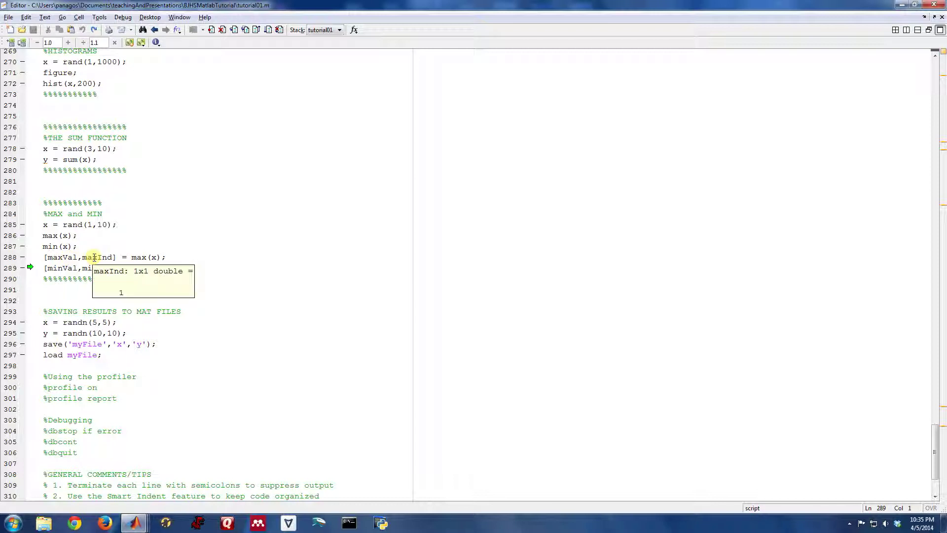
{"action": "key", "text": "alt+Tab"}
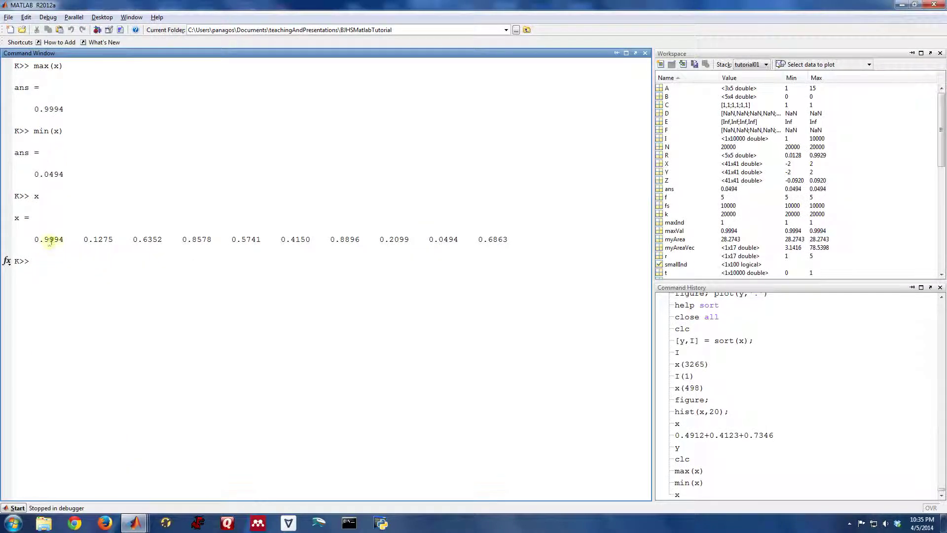
{"action": "key", "text": "alt+Tab"}
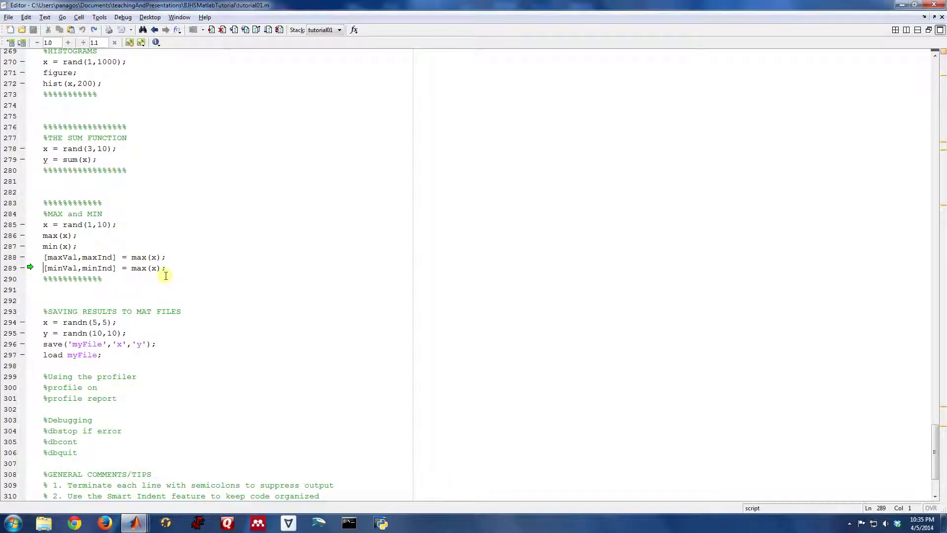
Change line 289 to call min(x) and evaluate it, giving minVal 0.0494 at index 9
{"action": "key", "text": "F10"}
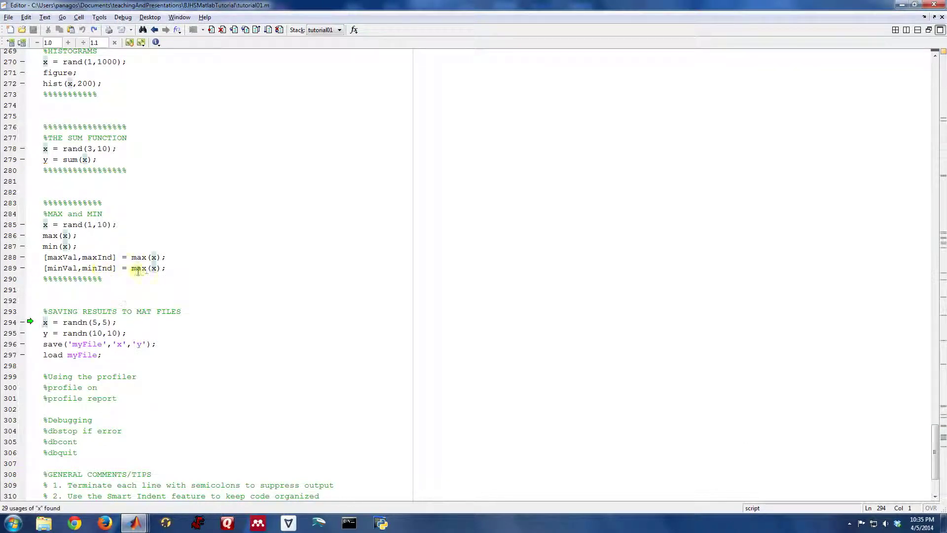
{"action": "left_click", "coordinate": [63, 269]}
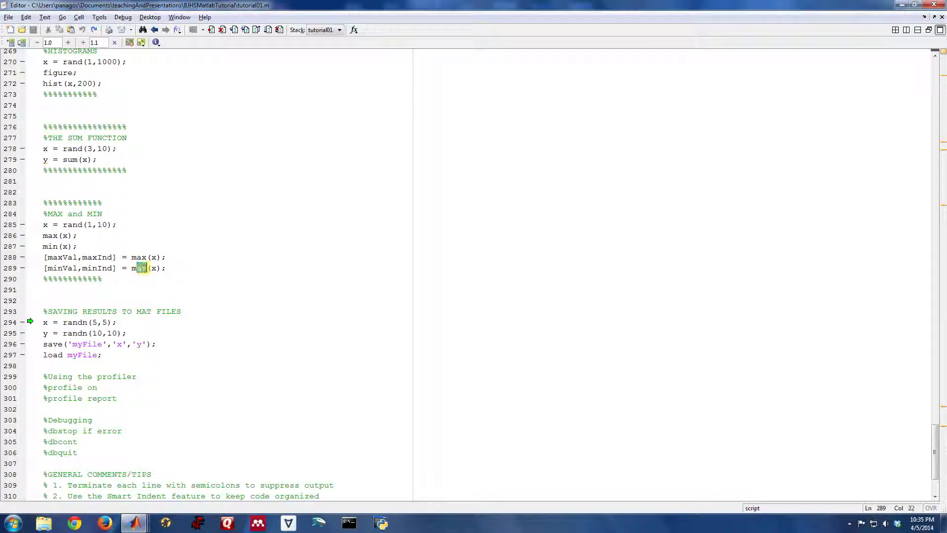
{"action": "type", "text": "in"}
{"action": "key", "text": "shift+End"}
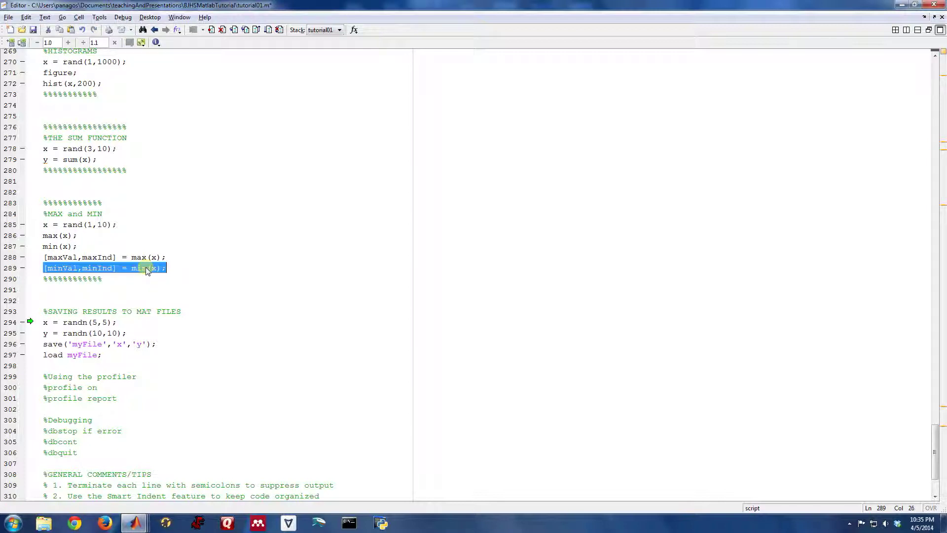
{"action": "key", "text": "Left"}
{"action": "key", "text": "shift+End"}
{"action": "key", "text": "F9"}
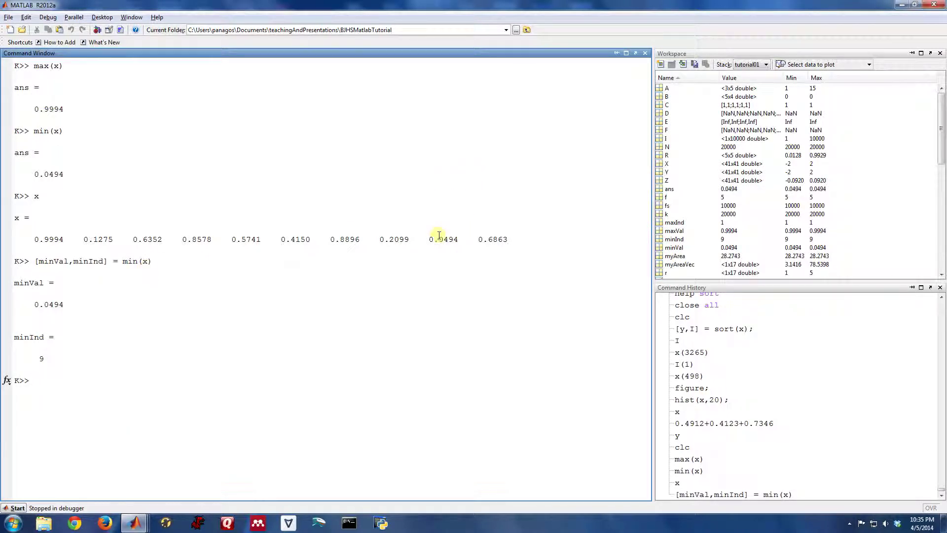
{"action": "key", "text": "alt+Tab"}
{"action": "scroll", "coordinate": [241, 196], "scroll_direction": "up", "scroll_amount": 2}
{"action": "scroll", "coordinate": [240, 196], "scroll_direction": "up", "scroll_amount": 1}
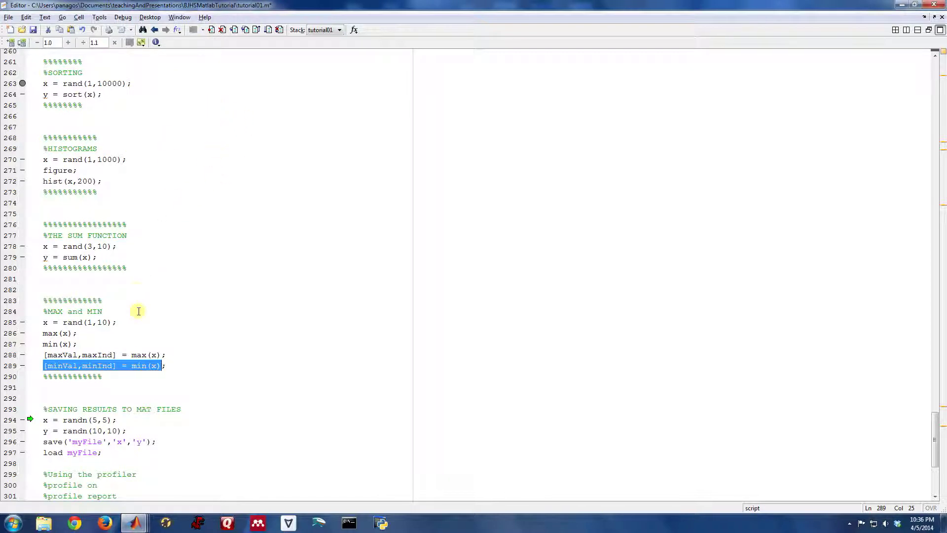
{"action": "left_click", "coordinate": [111, 257]}
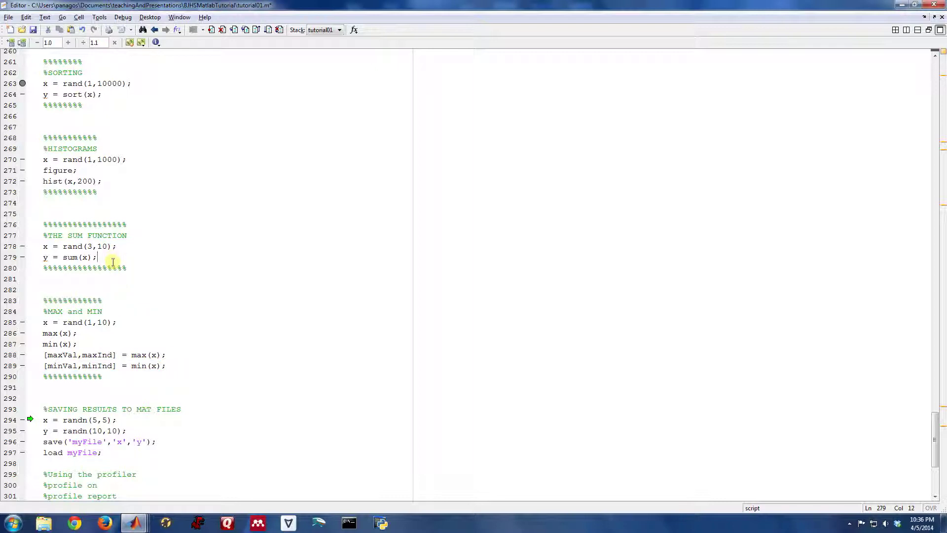